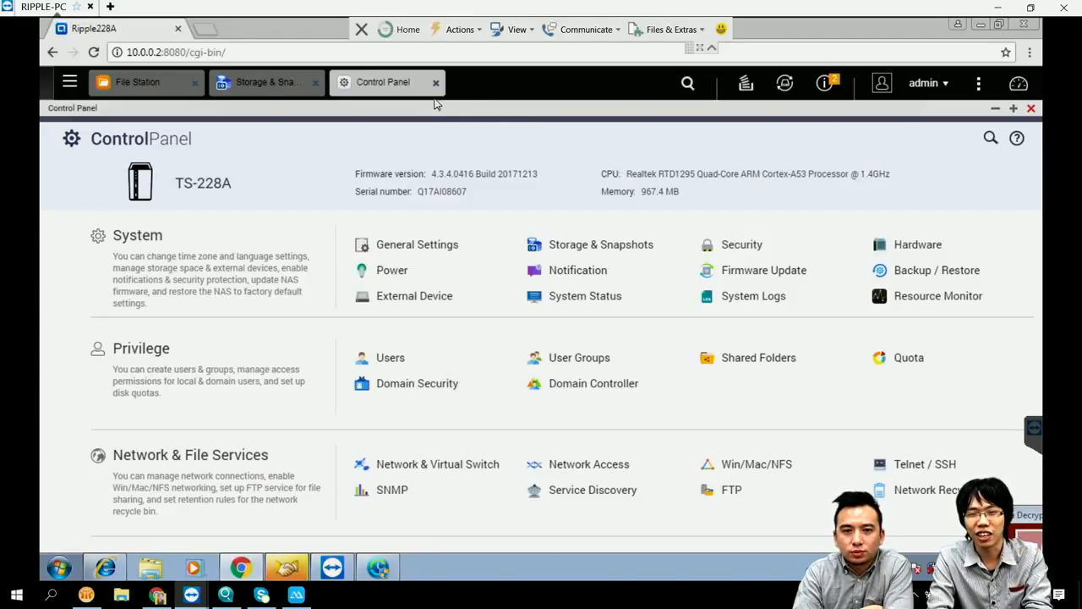
Show the Storage & Snapshots overview and select the Backup_Vol volume under Storage Pool 1
{"action": "left_click", "coordinate": [997, 109]}
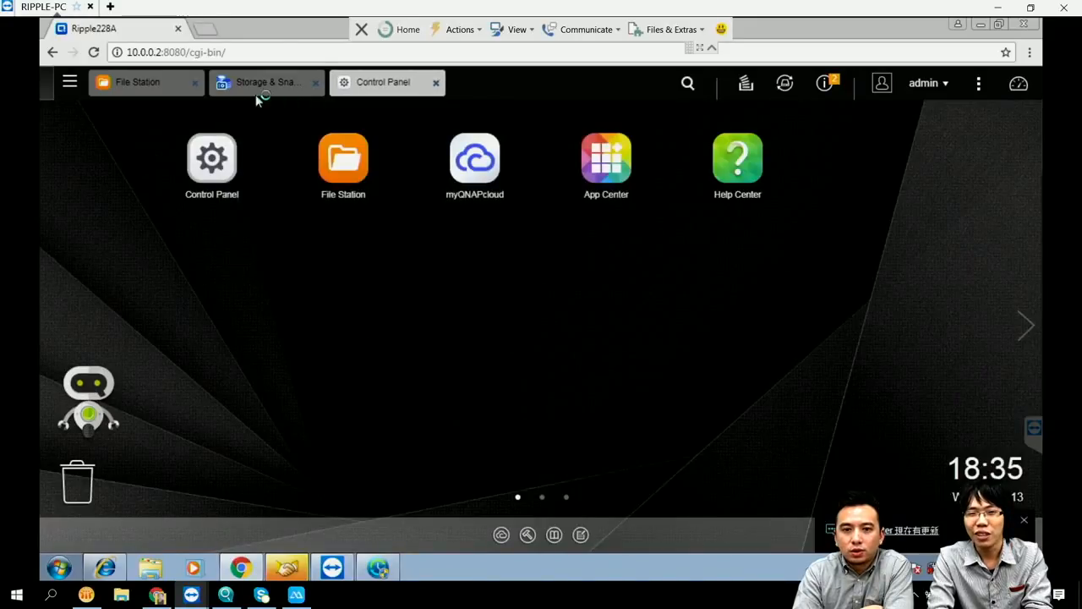
{"action": "left_click", "coordinate": [237, 91]}
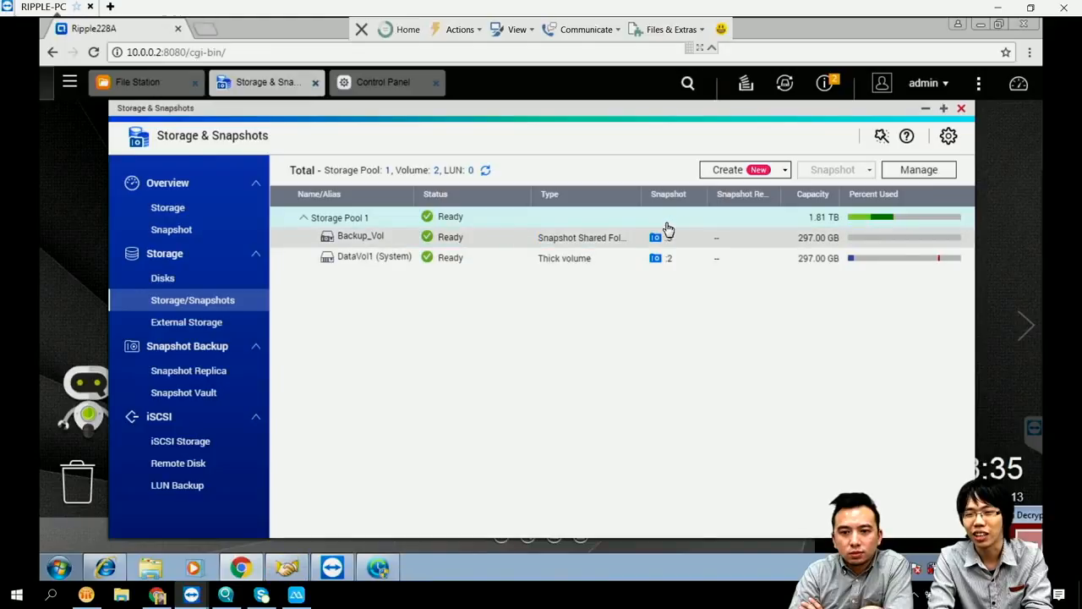
{"action": "left_click", "coordinate": [568, 241]}
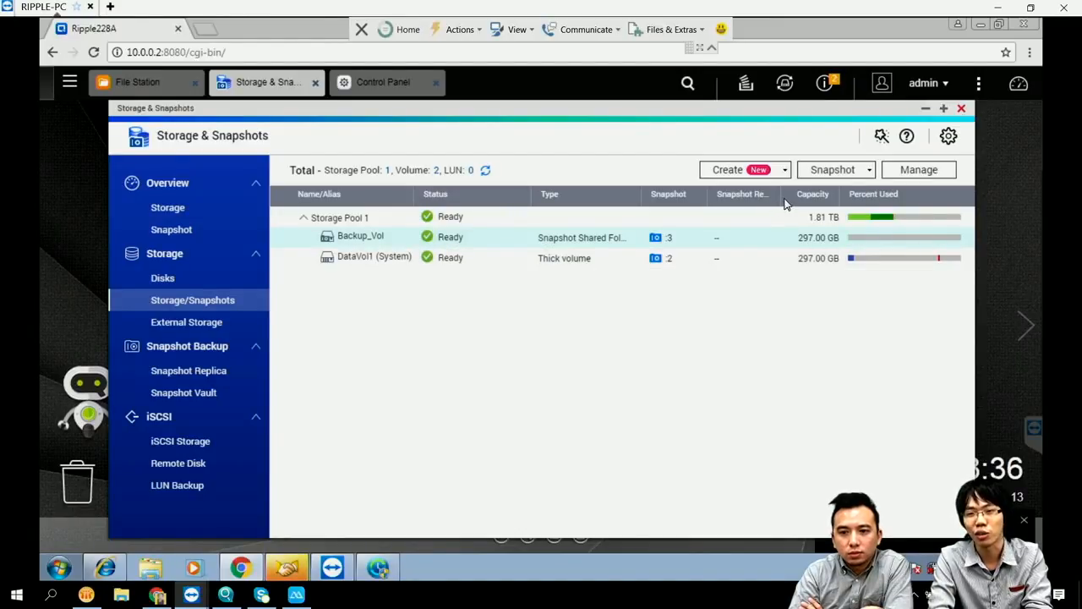
{"action": "left_click", "coordinate": [926, 109]}
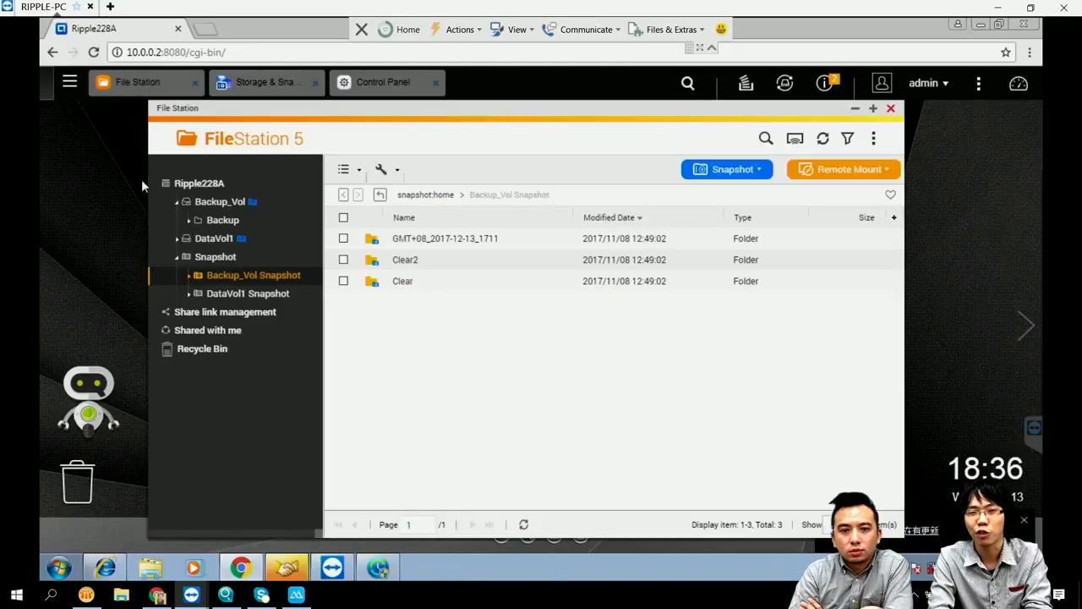
View the contents of the Backup shared folder on Backup_Vol in File Station
{"action": "left_click", "coordinate": [252, 223]}
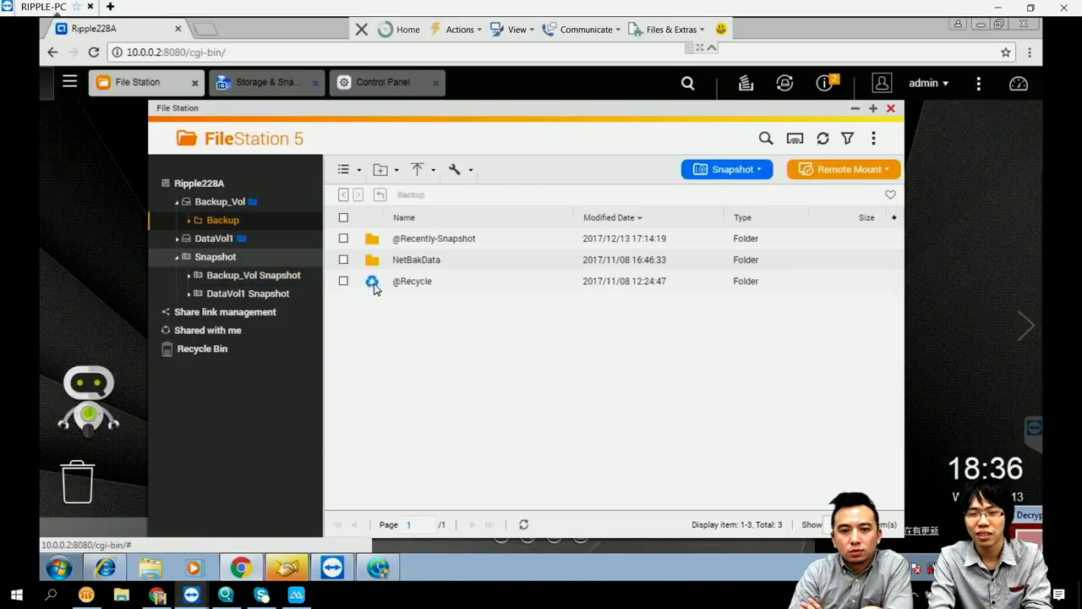
{"action": "left_click", "coordinate": [418, 283]}
{"action": "left_click", "coordinate": [427, 266]}
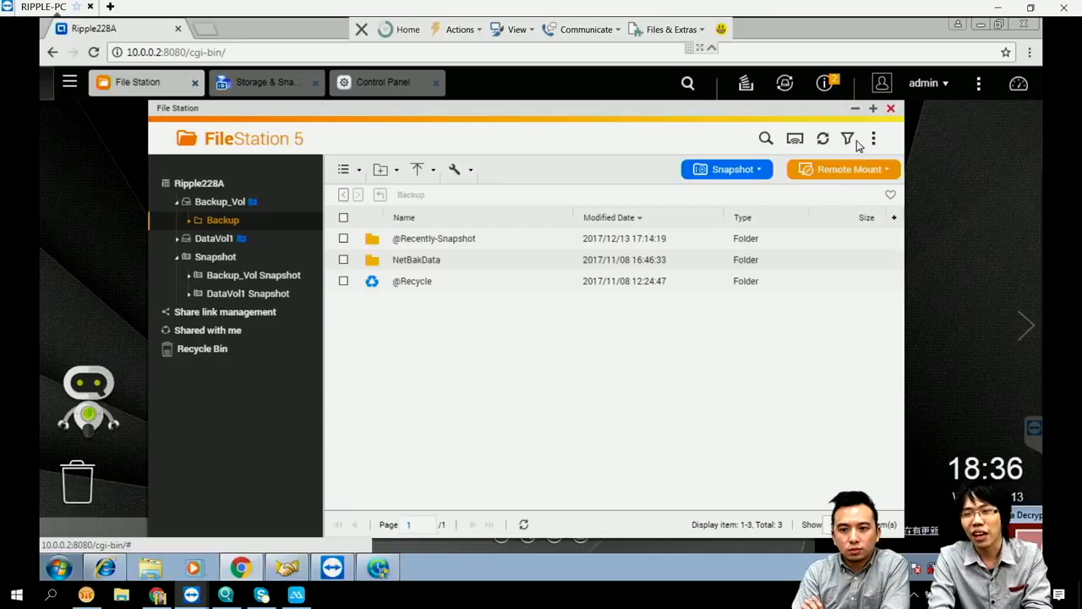
{"action": "left_click", "coordinate": [852, 115]}
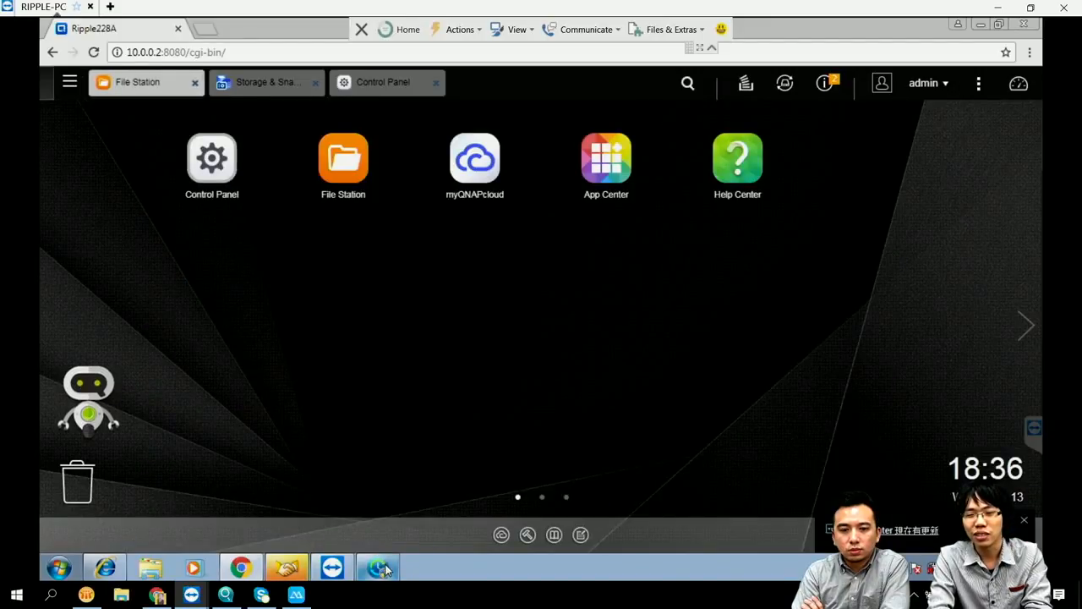
Switch to NetBak Replicator and start an Instant Backup in simple mode
{"action": "left_click", "coordinate": [379, 566]}
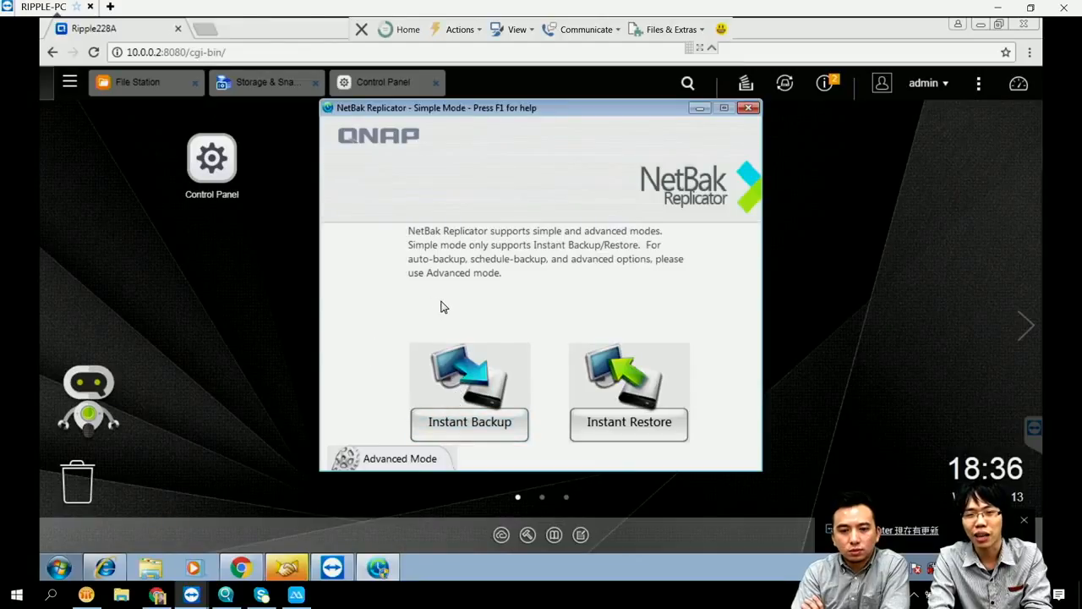
{"action": "left_click", "coordinate": [469, 428]}
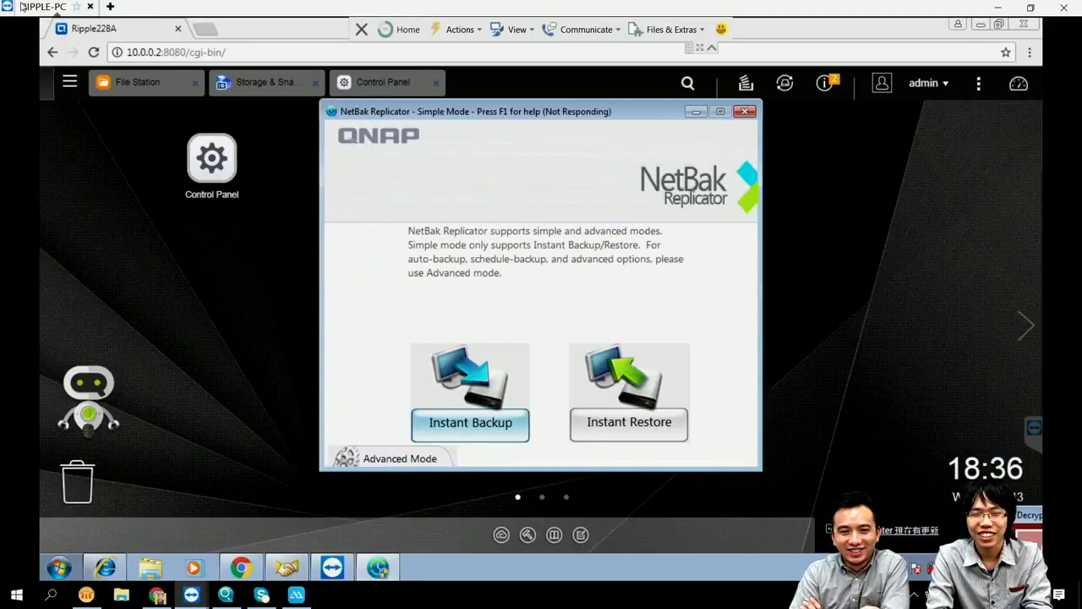
Look inside the Backup folder of the Clear2 snapshot under Backup_Vol Snapshot in File Station
{"action": "left_click", "coordinate": [119, 87]}
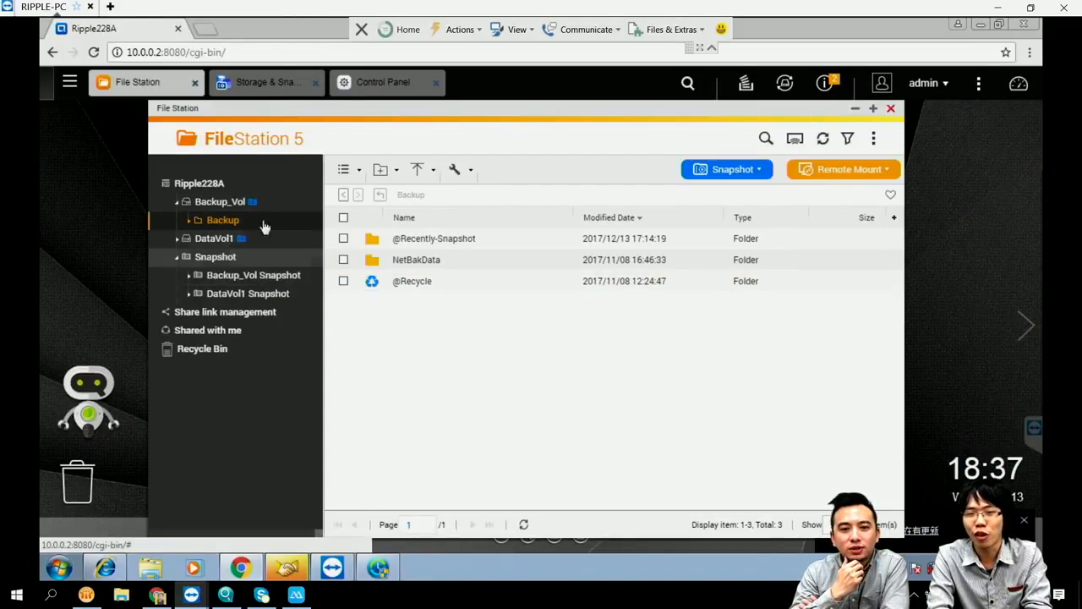
{"action": "left_click", "coordinate": [224, 278]}
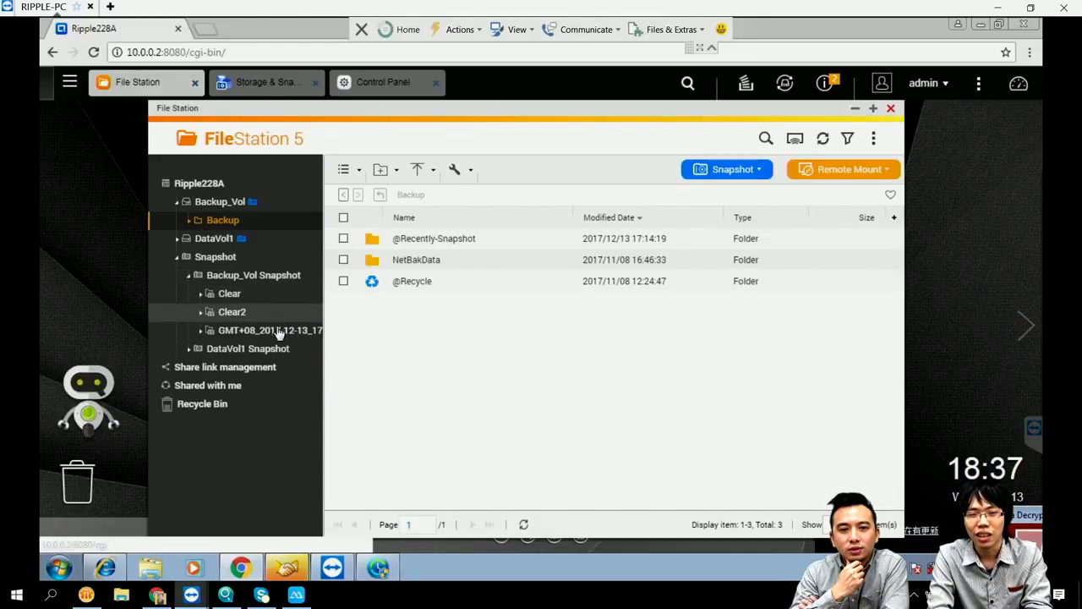
{"action": "left_click", "coordinate": [237, 313]}
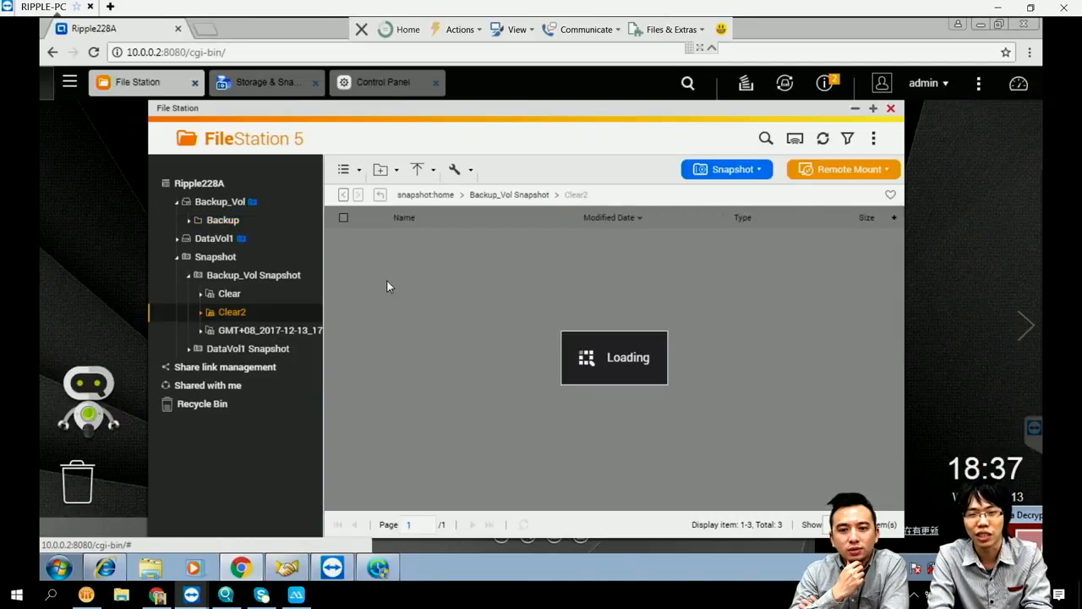
{"action": "left_click", "coordinate": [401, 242]}
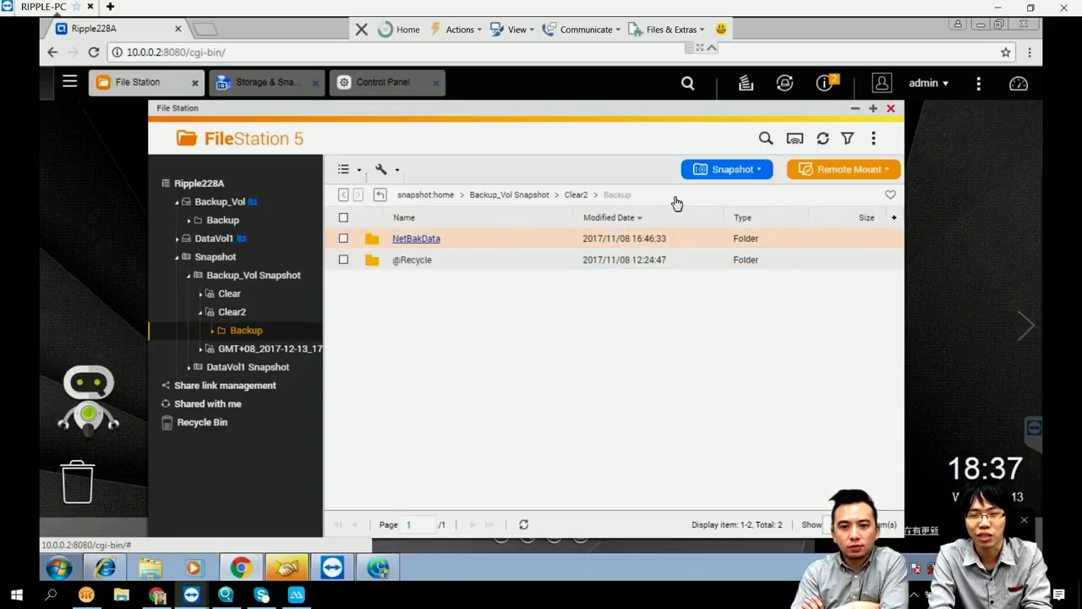
{"action": "left_click", "coordinate": [855, 111]}
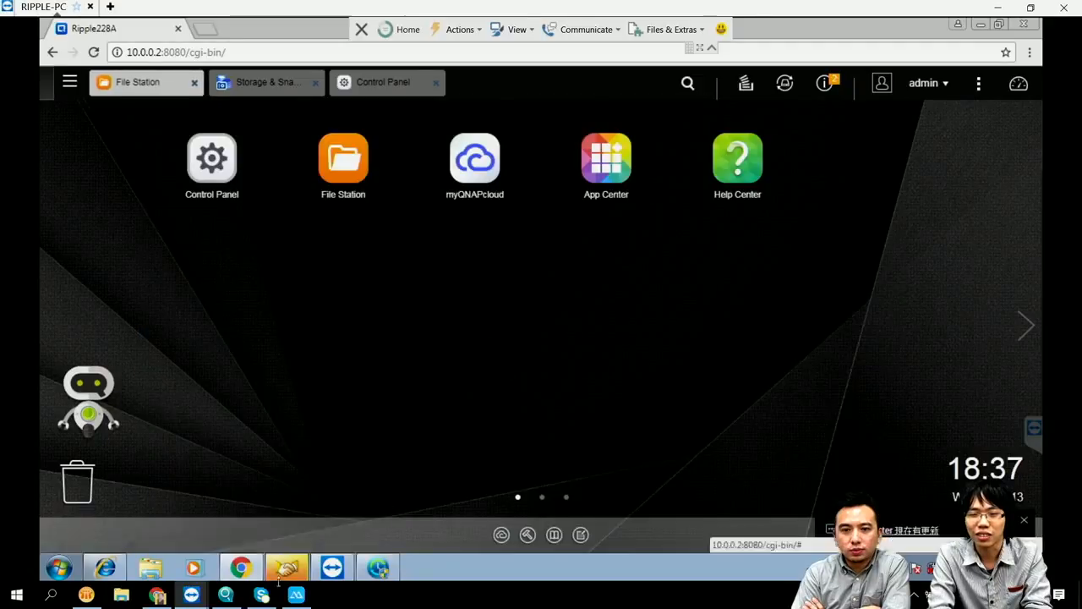
Return to NetBak Replicator's Instant Backup Wizard and accept the preselected source folders on System (C:)
{"action": "left_click", "coordinate": [377, 568]}
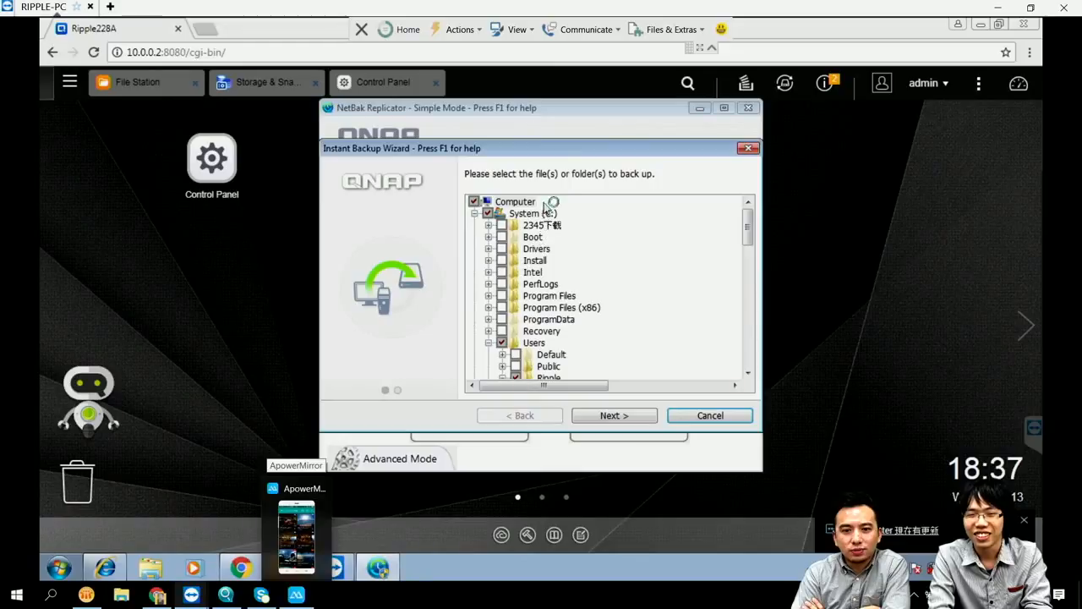
{"action": "left_click_drag", "start_coordinate": [570, 152], "coordinate": [570, 151]}
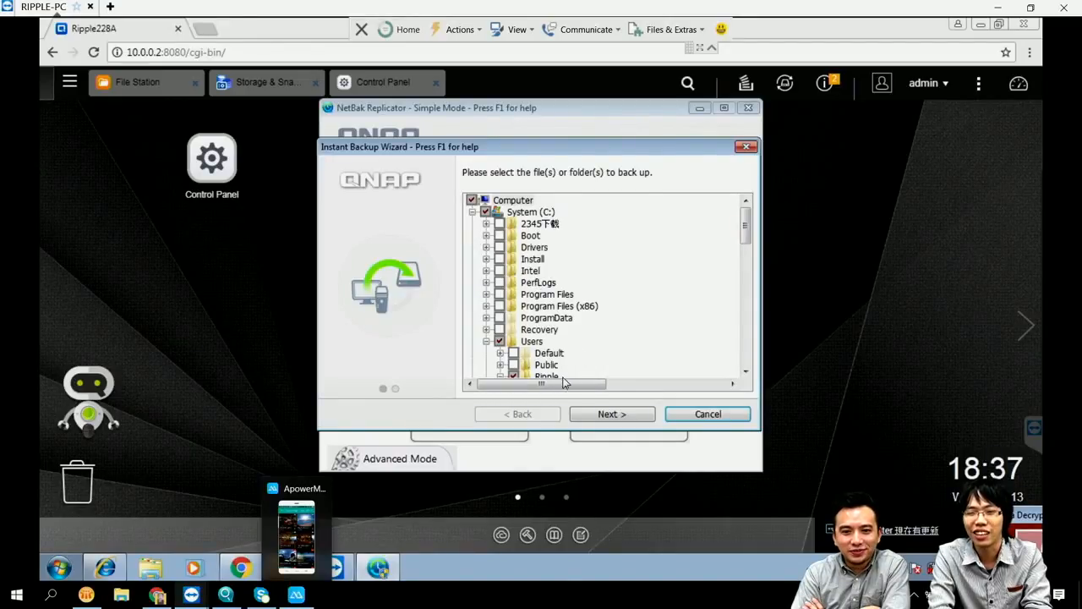
{"action": "left_click", "coordinate": [600, 415]}
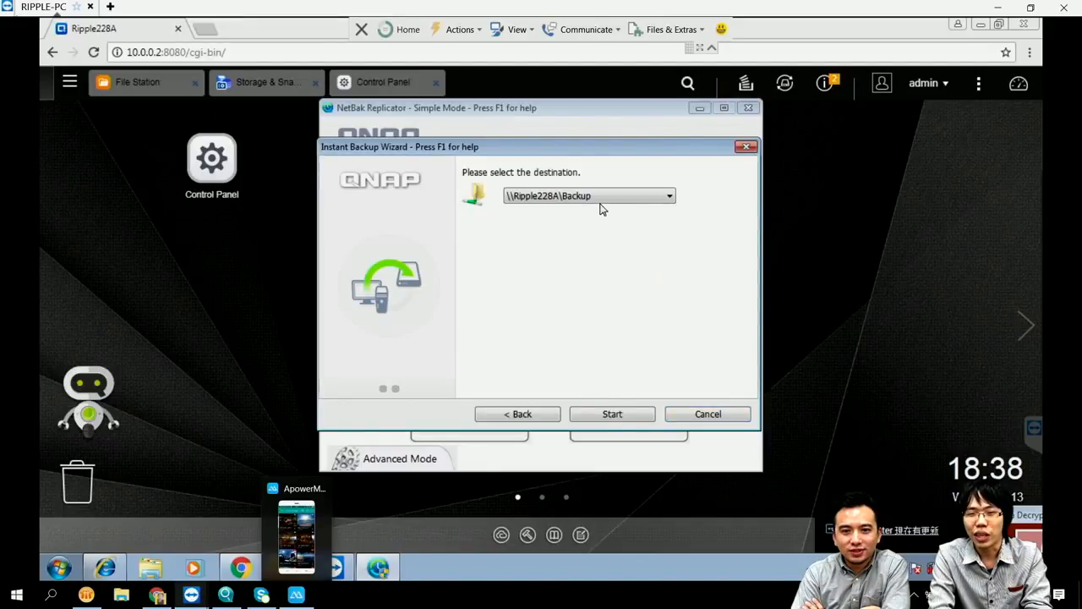
Set the Backup shared folder on NAS Ripple228A as the destination with the Network Location Wizard, and leave the Instant Backup Wizard without starting it
{"action": "left_click", "coordinate": [559, 196]}
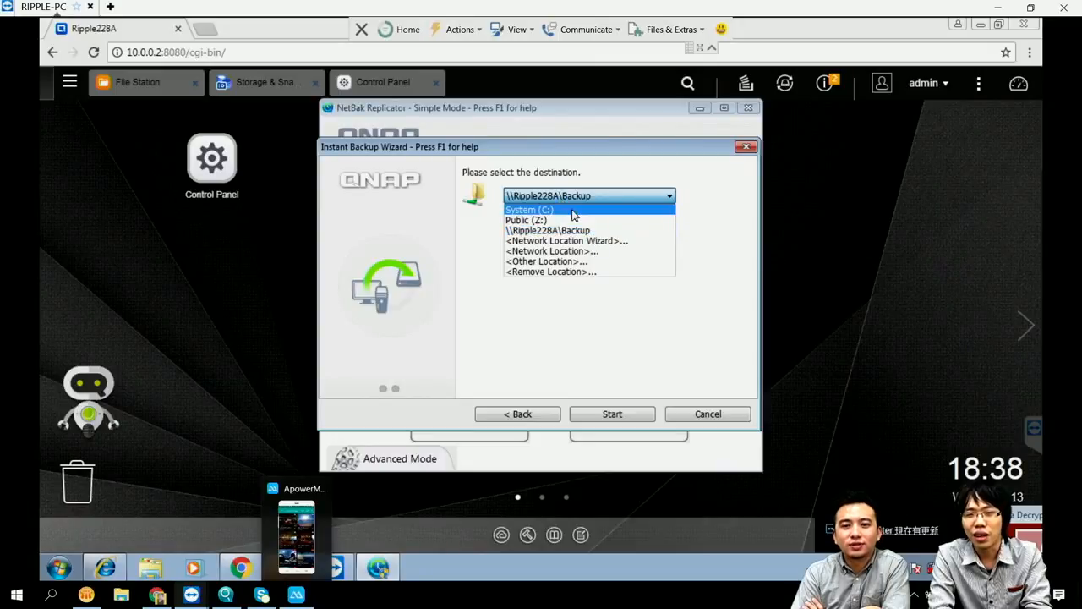
{"action": "left_click", "coordinate": [604, 244]}
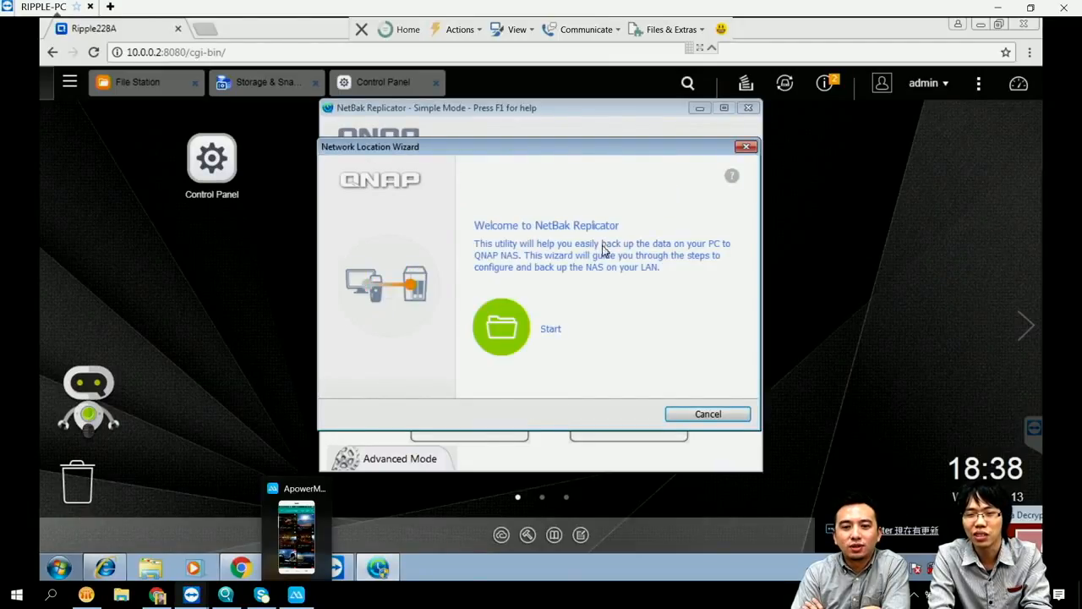
{"action": "left_click", "coordinate": [503, 327]}
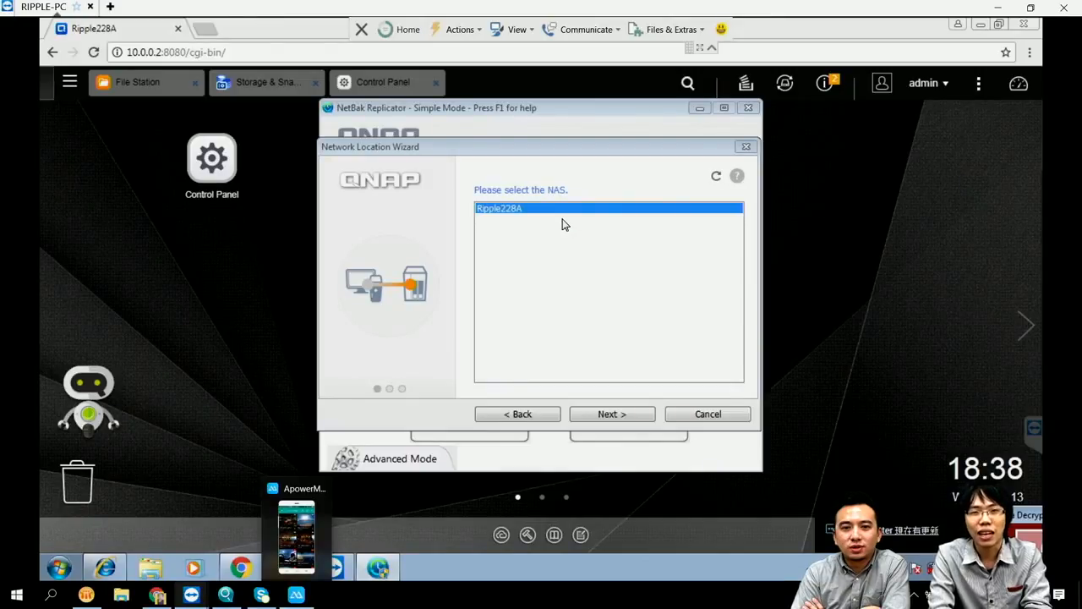
{"action": "left_click", "coordinate": [599, 415]}
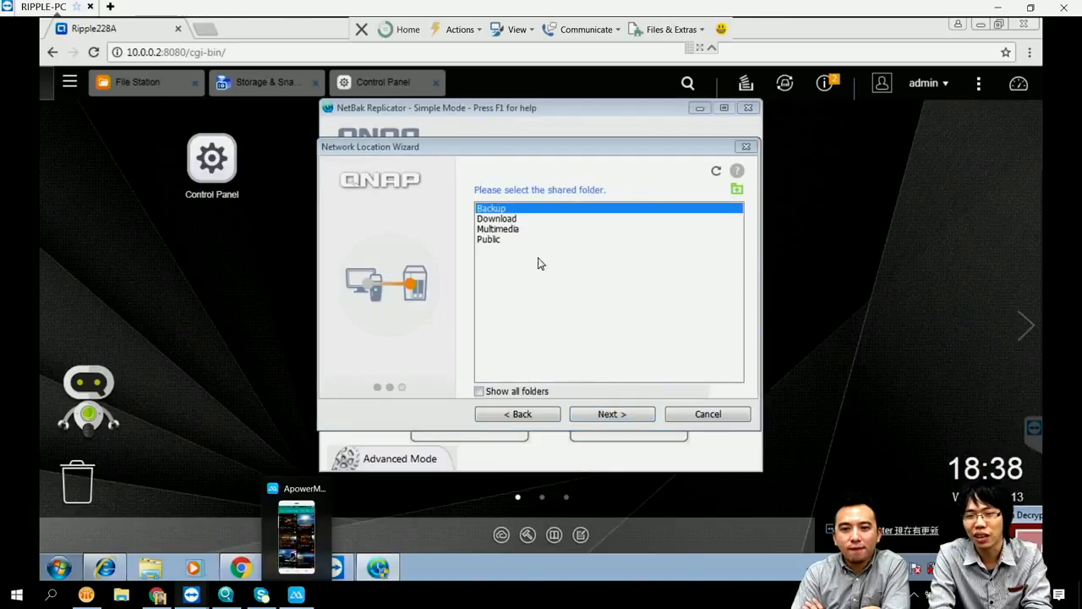
{"action": "left_click", "coordinate": [614, 413]}
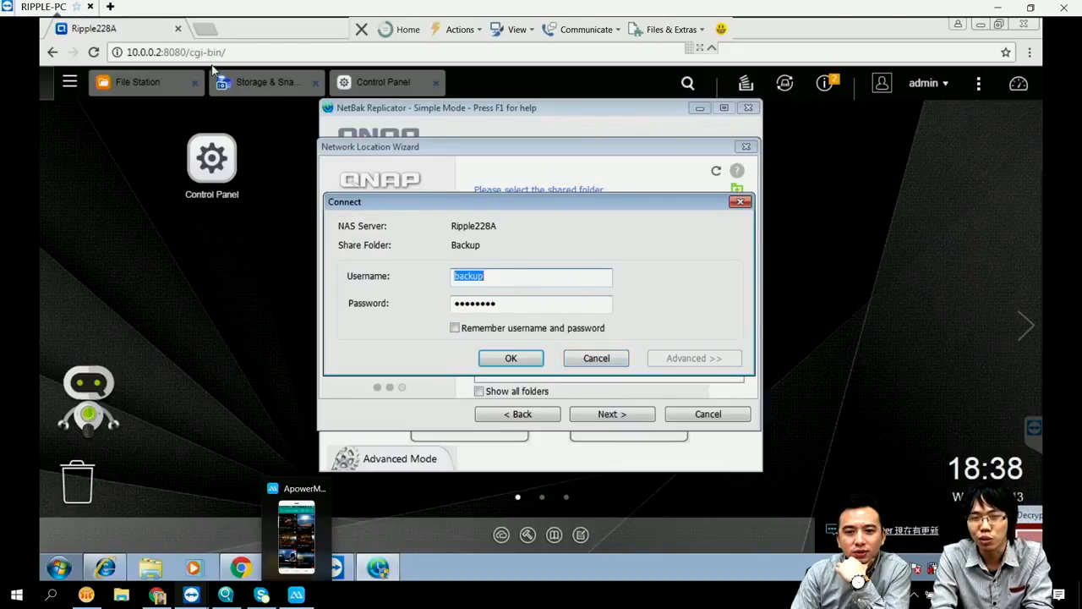
{"action": "left_click", "coordinate": [584, 359]}
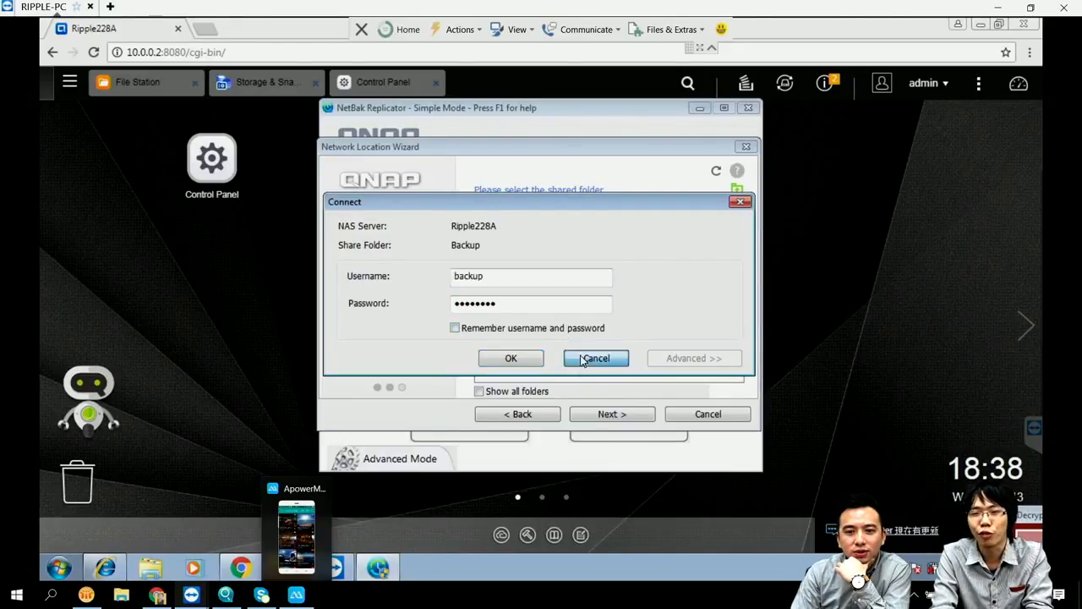
{"action": "left_click", "coordinate": [640, 408]}
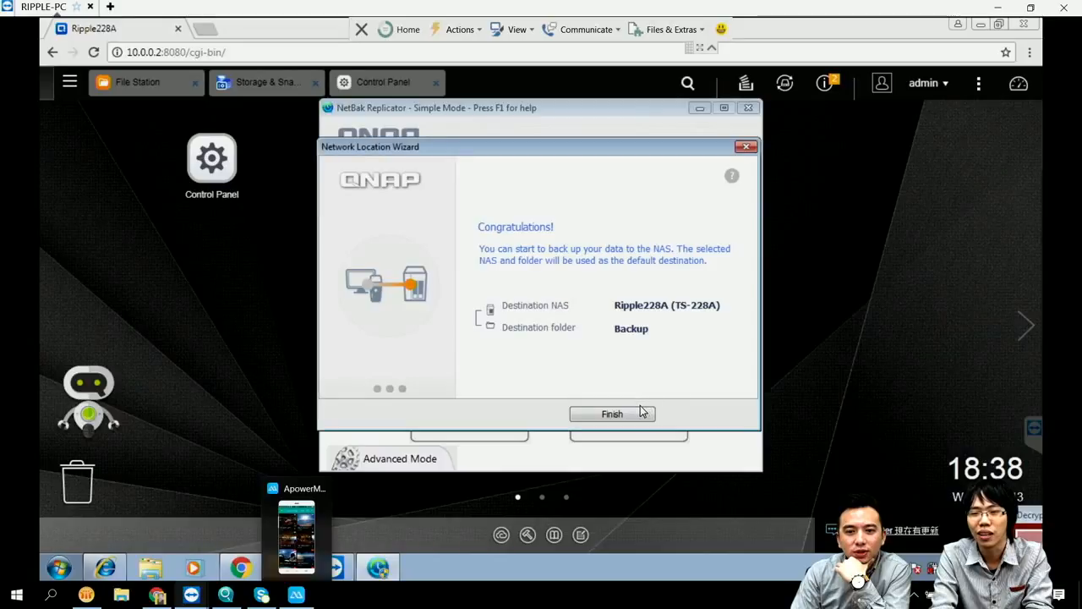
{"action": "left_click", "coordinate": [592, 414]}
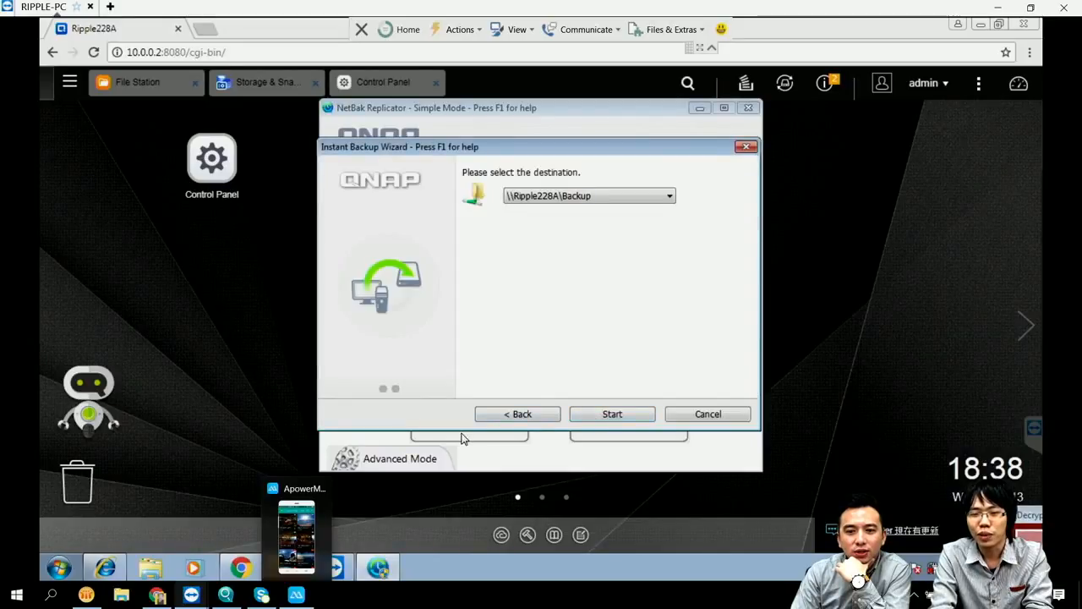
{"action": "left_click", "coordinate": [689, 416]}
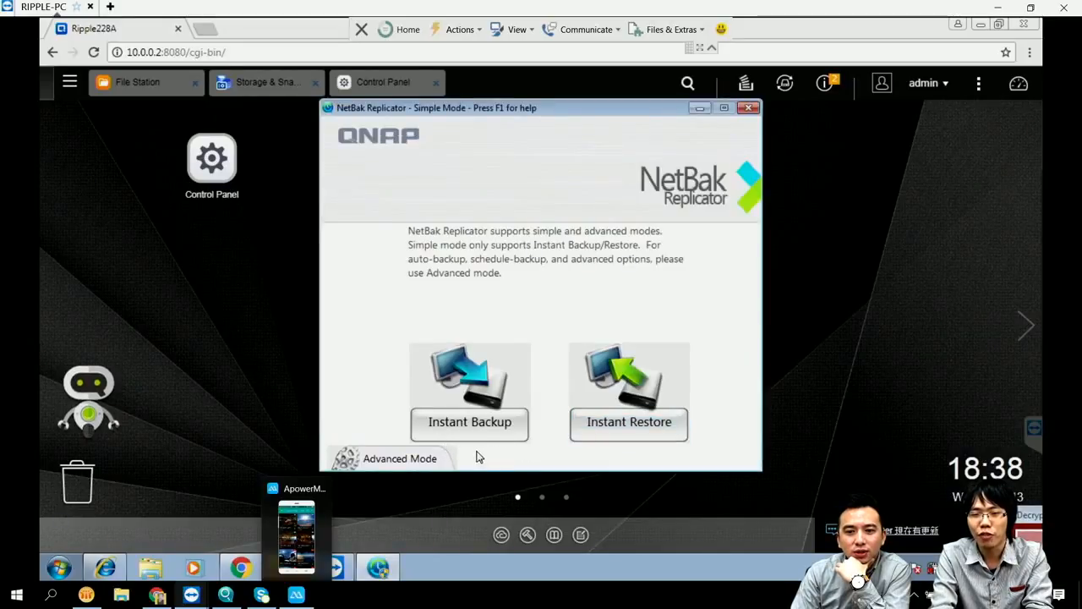
View the Schedule Backup options in NetBak Replicator's Advanced Mode, and minimize the program
{"action": "left_click", "coordinate": [439, 458]}
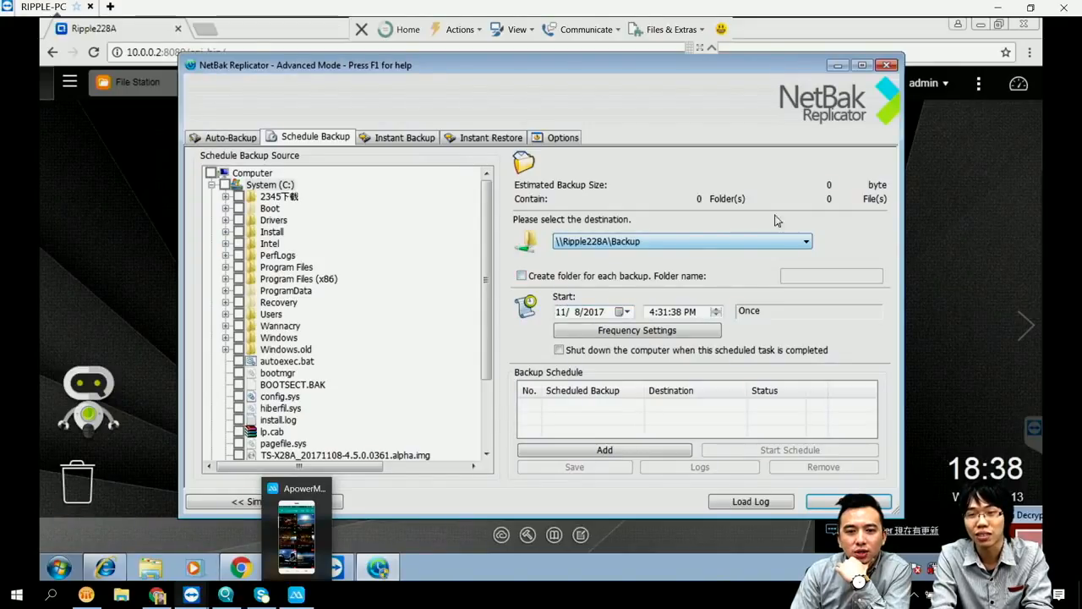
{"action": "left_click", "coordinate": [836, 65]}
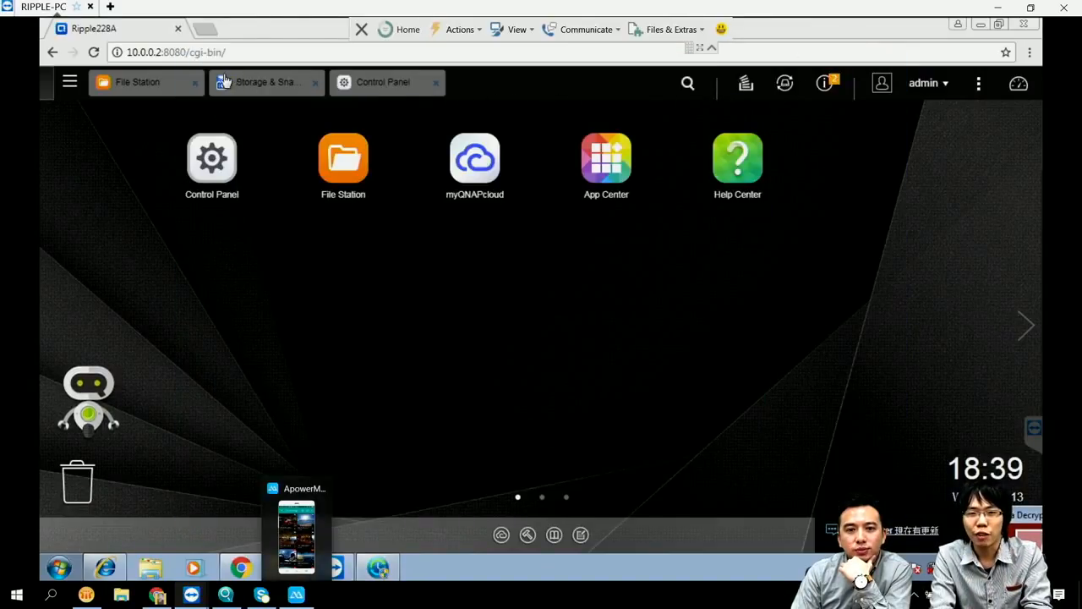
Browse the Backup shared folder in File Station through NetBakData, the PC's folder, Disk C, Users and Desktop to the Demo folder
{"action": "left_click", "coordinate": [138, 82]}
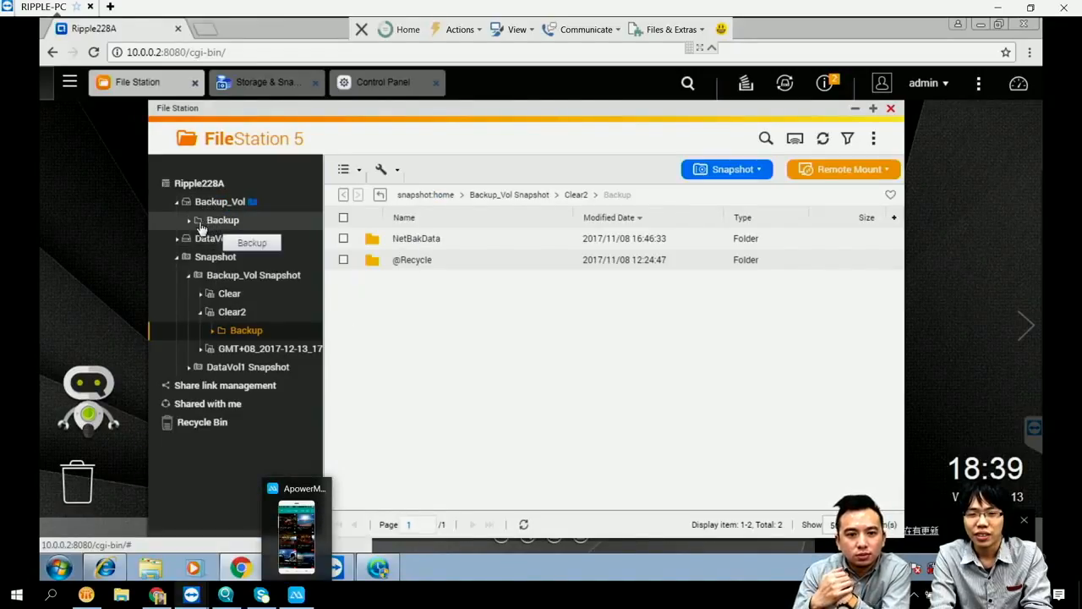
{"action": "left_click", "coordinate": [193, 224]}
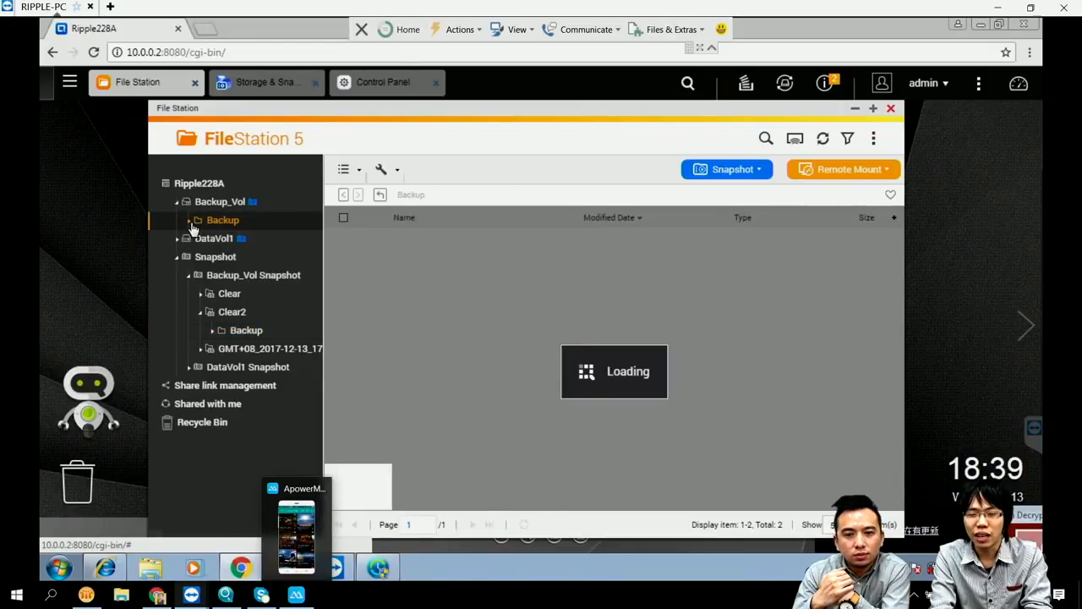
{"action": "left_click", "coordinate": [411, 261]}
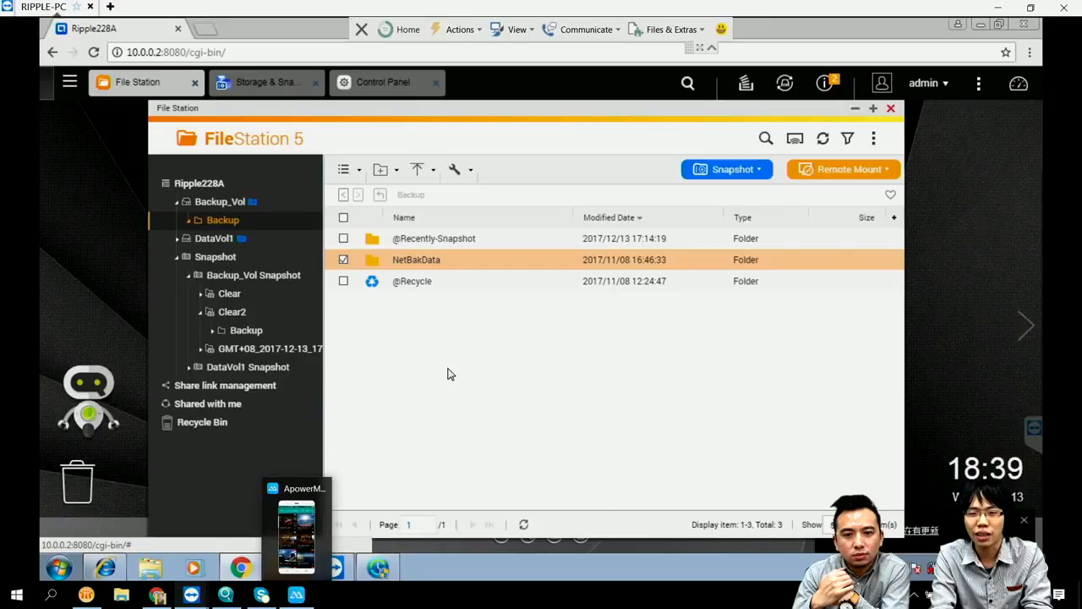
{"action": "double_click", "coordinate": [392, 259]}
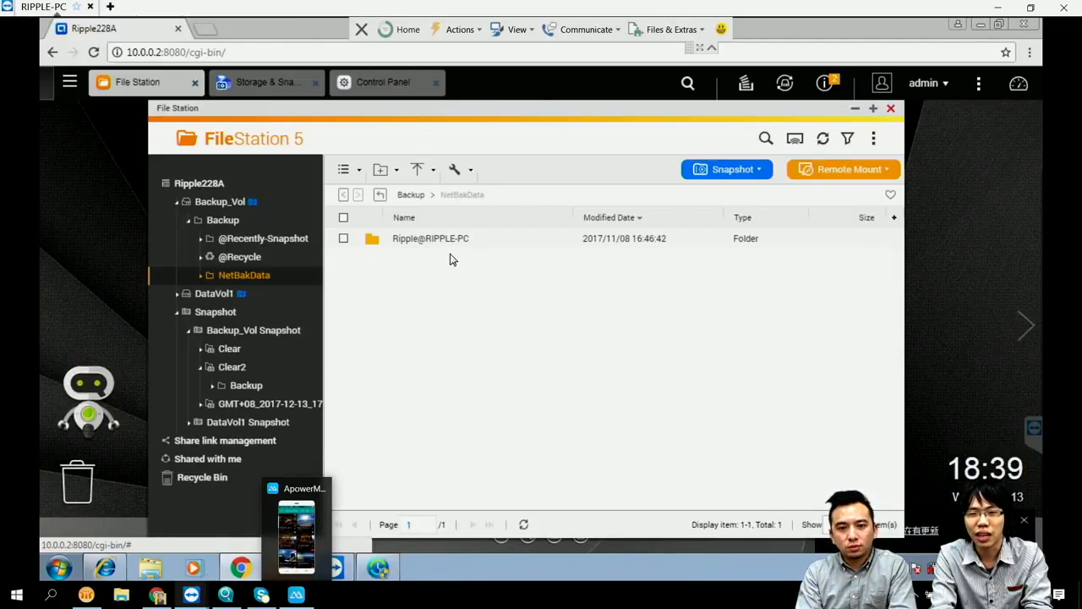
{"action": "left_click", "coordinate": [451, 243]}
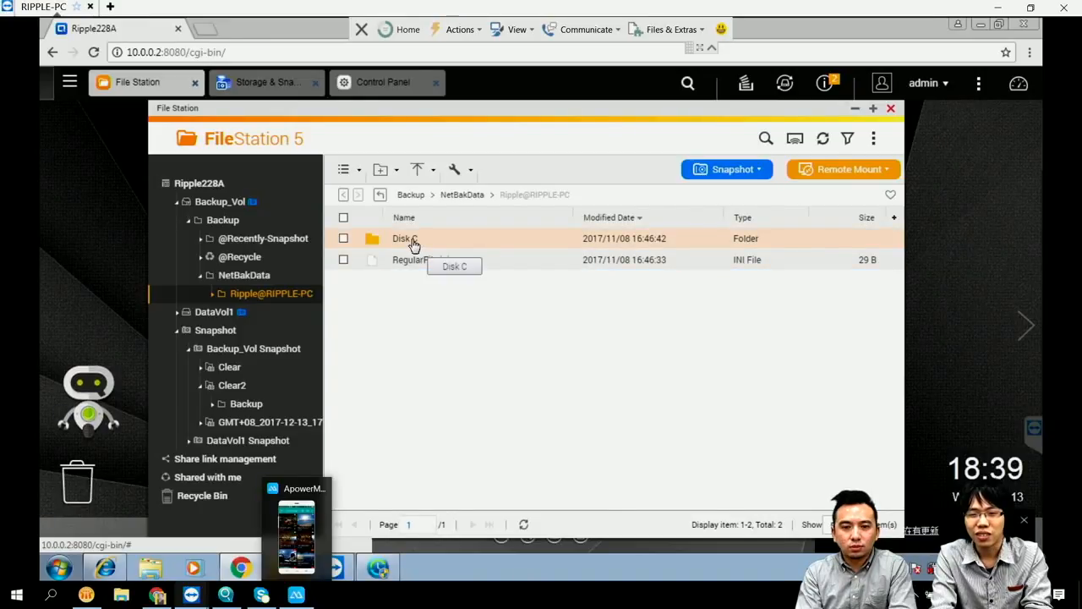
{"action": "left_click", "coordinate": [411, 241]}
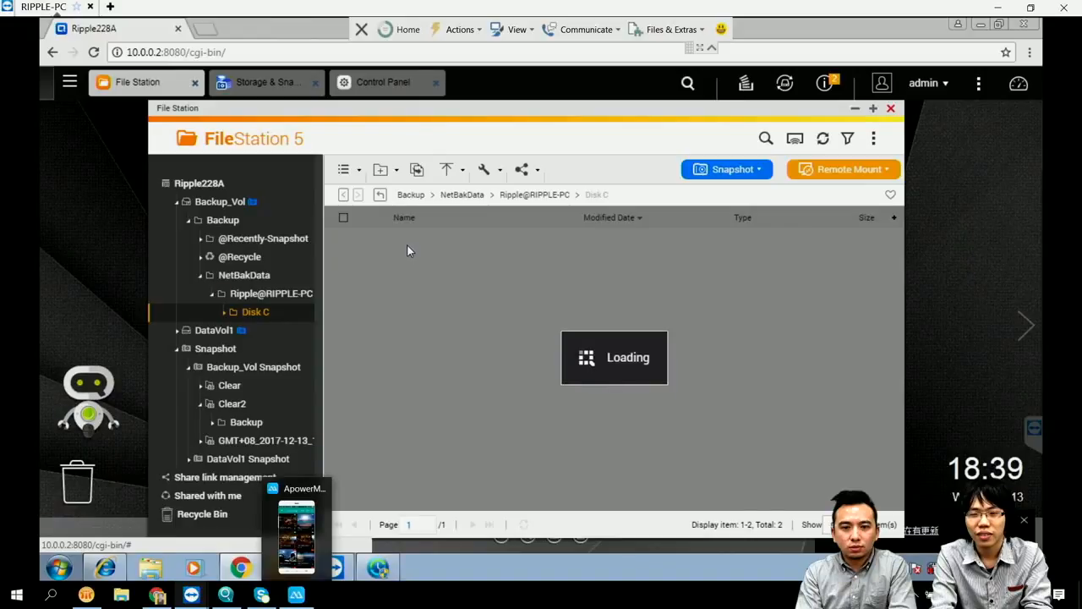
{"action": "left_click", "coordinate": [407, 244]}
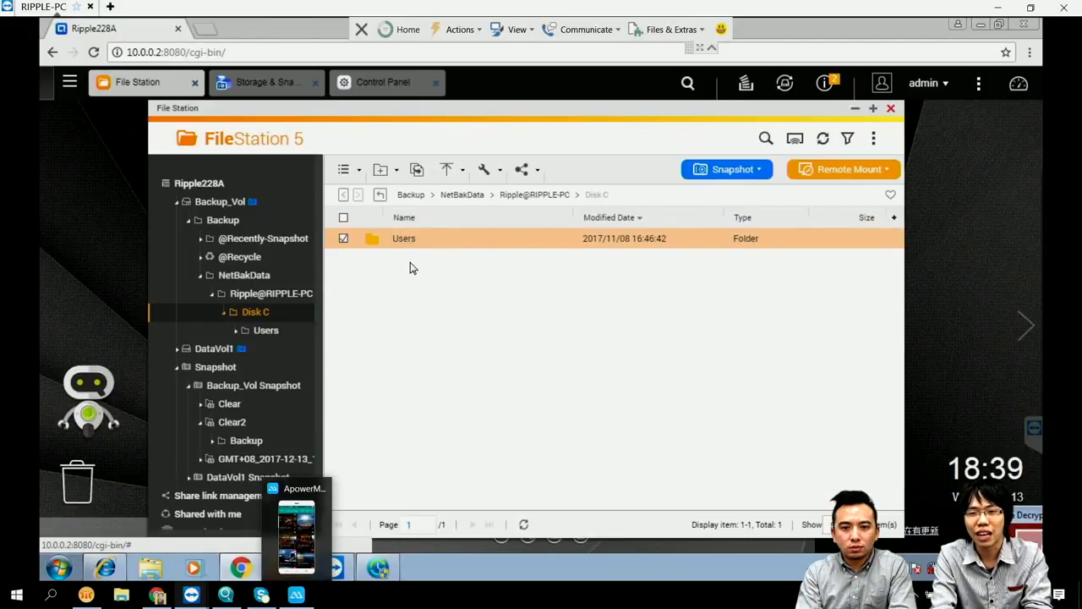
{"action": "double_click", "coordinate": [409, 244]}
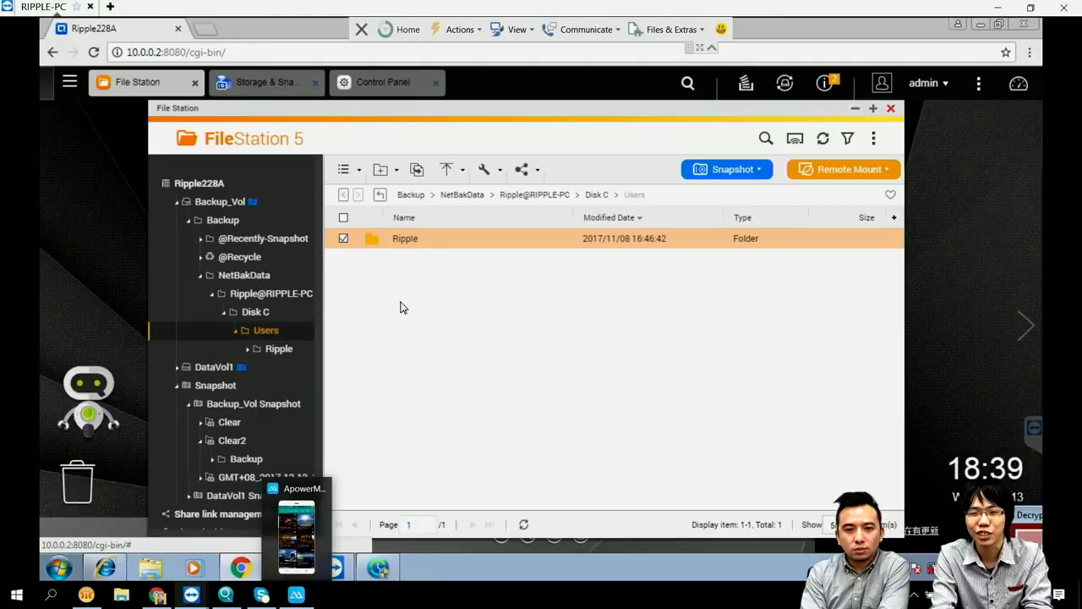
{"action": "double_click", "coordinate": [408, 241]}
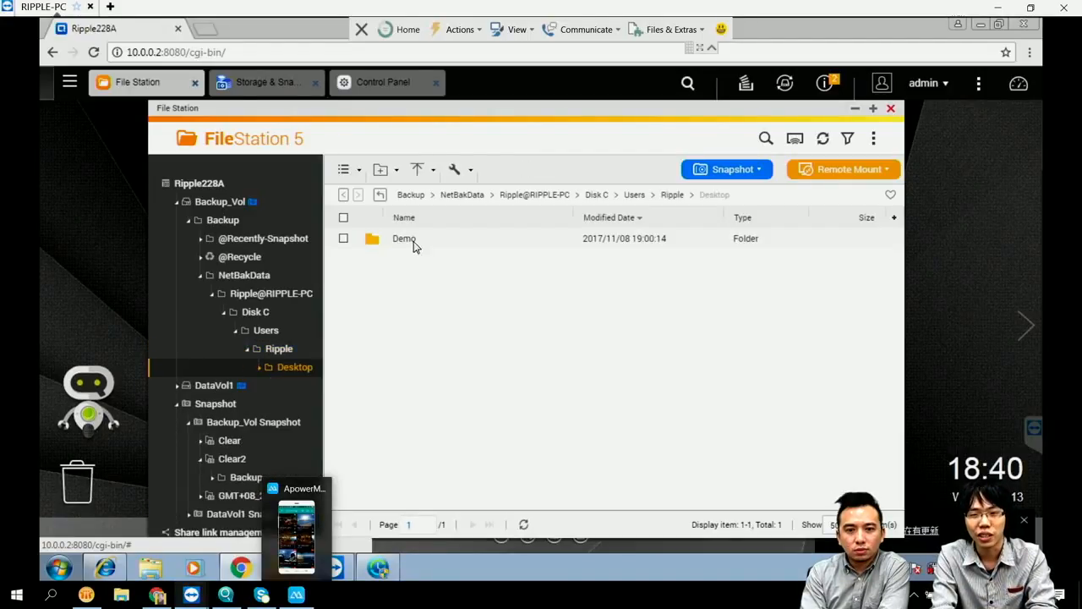
{"action": "left_click", "coordinate": [411, 241]}
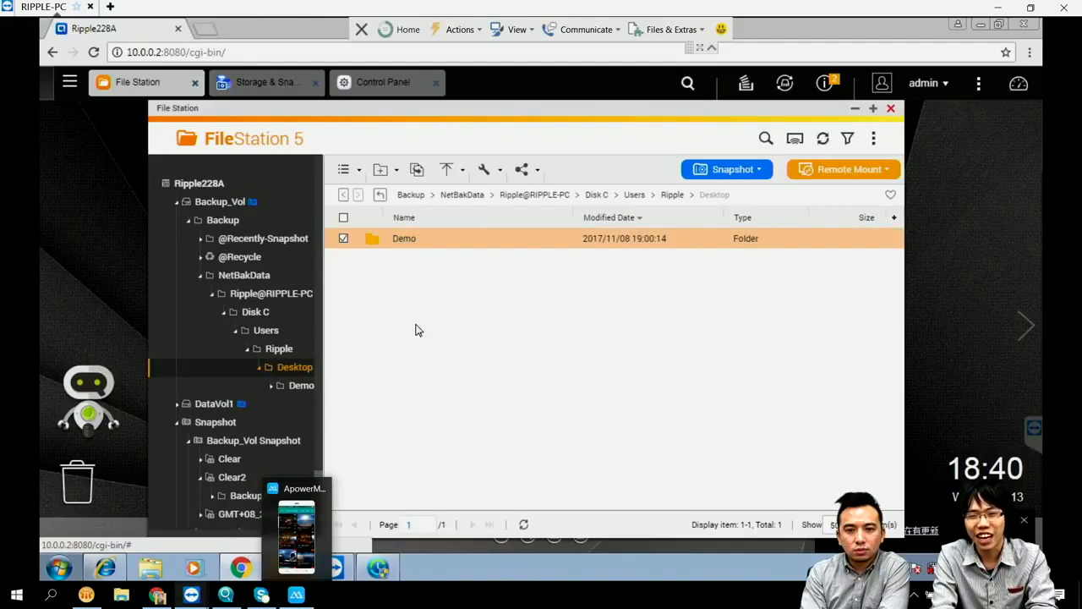
{"action": "key", "text": "Return"}
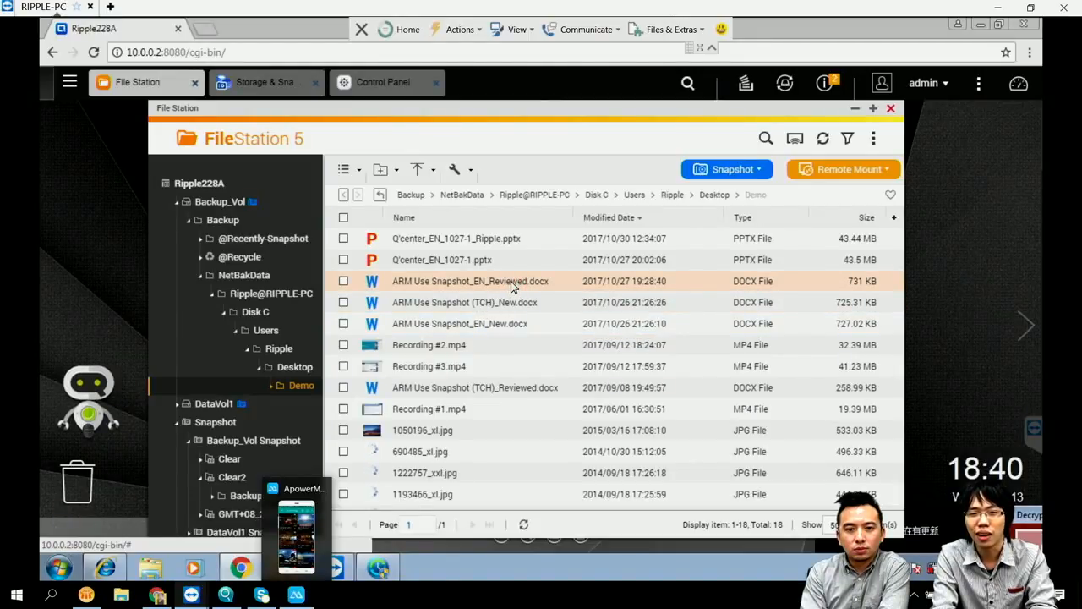
Download and open ARM Use Snapshot_EN_Reviewed.docx from the Demo folder to check its content, and minimize the document window
{"action": "double_click", "coordinate": [511, 288]}
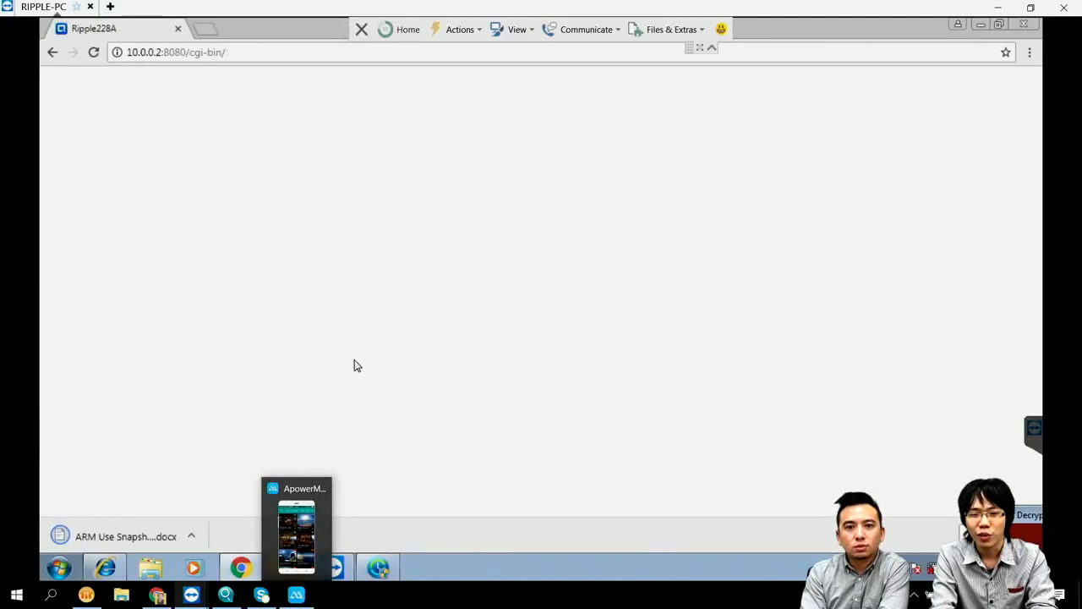
{"action": "left_click", "coordinate": [157, 536]}
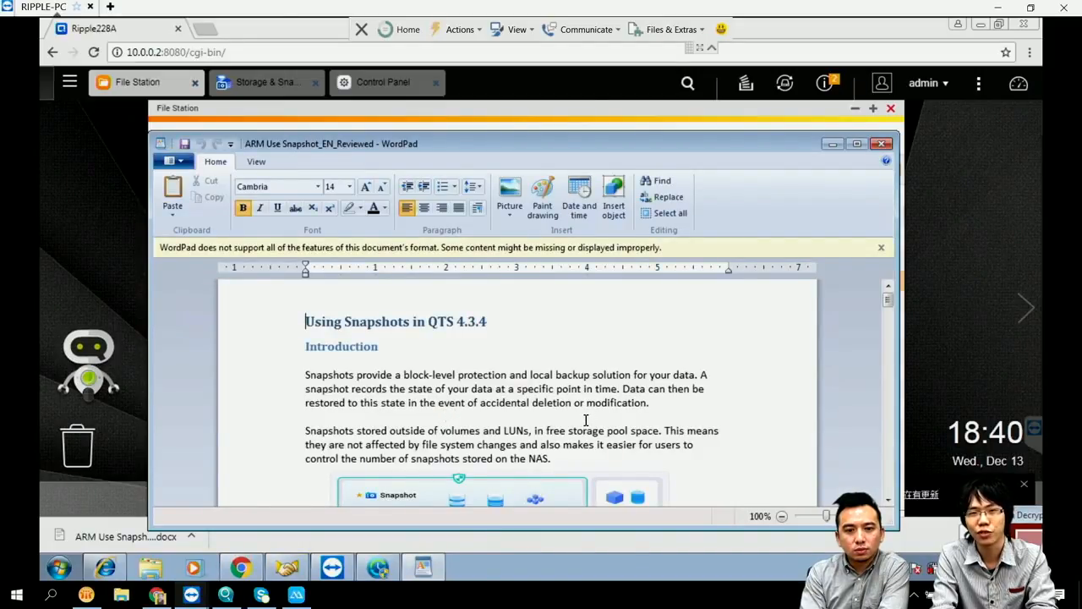
{"action": "left_click", "coordinate": [833, 144]}
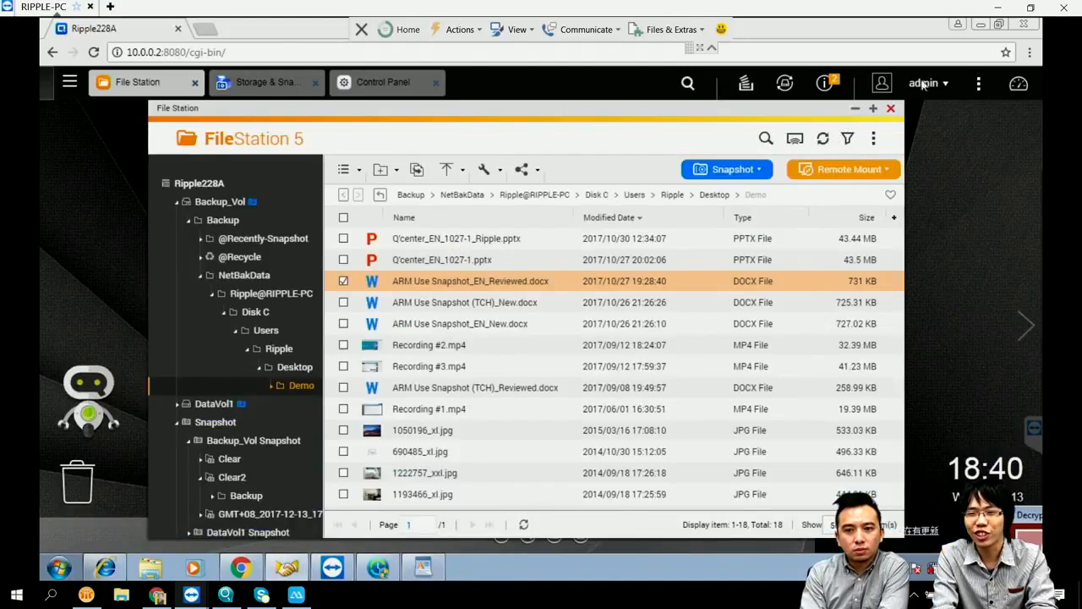
Minimize the browser, bring the Wana Decrypt0r 2.0 window into full view on the desktop, and move it back out of the way
{"action": "left_click", "coordinate": [982, 27]}
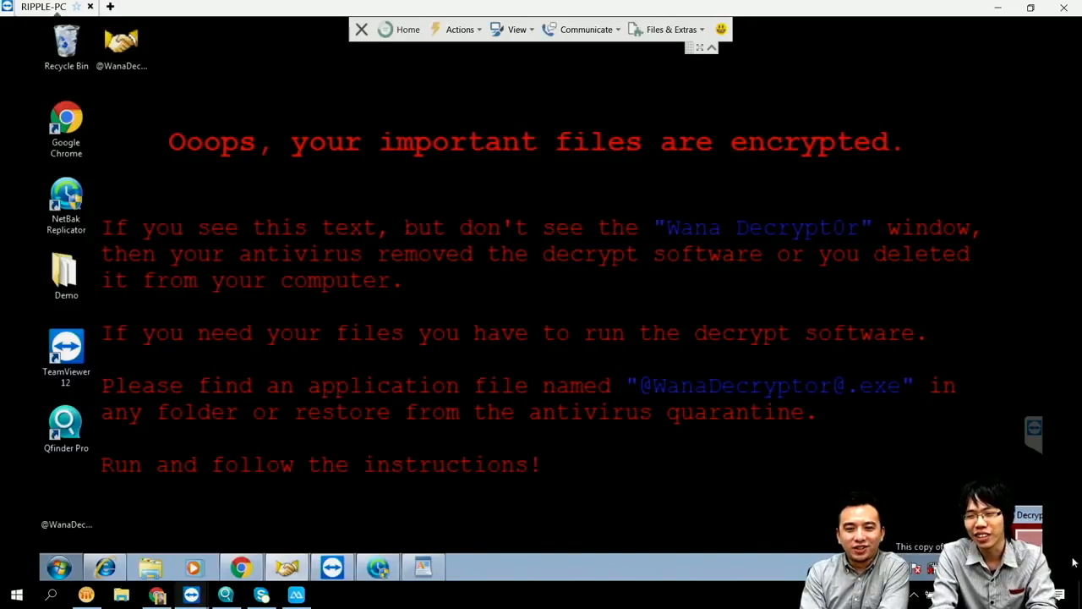
{"action": "left_click", "coordinate": [1030, 519]}
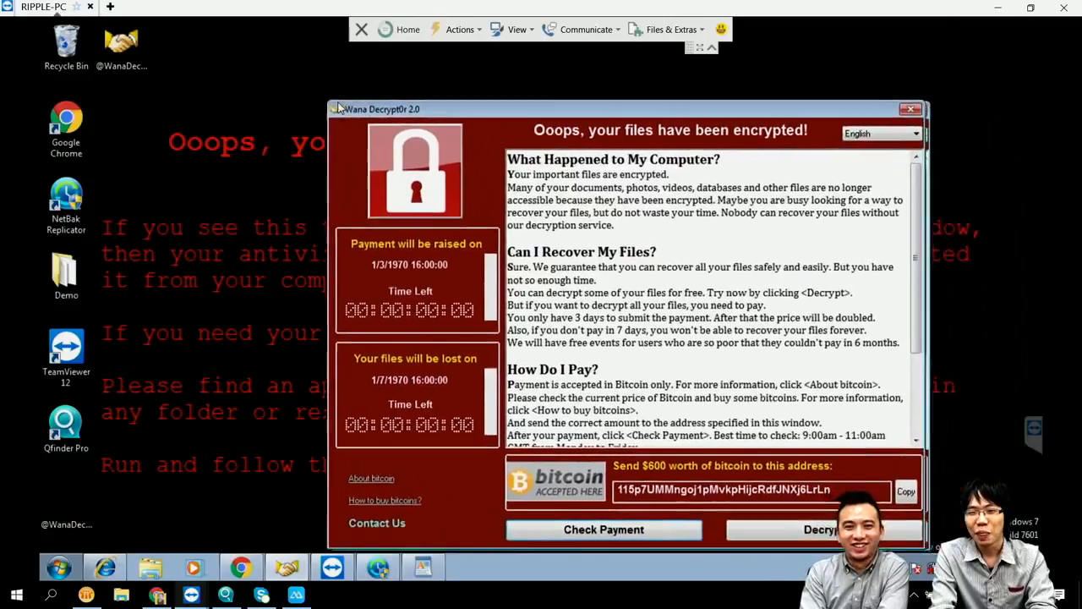
{"action": "left_click_drag", "start_coordinate": [337, 104], "coordinate": [324, 99]}
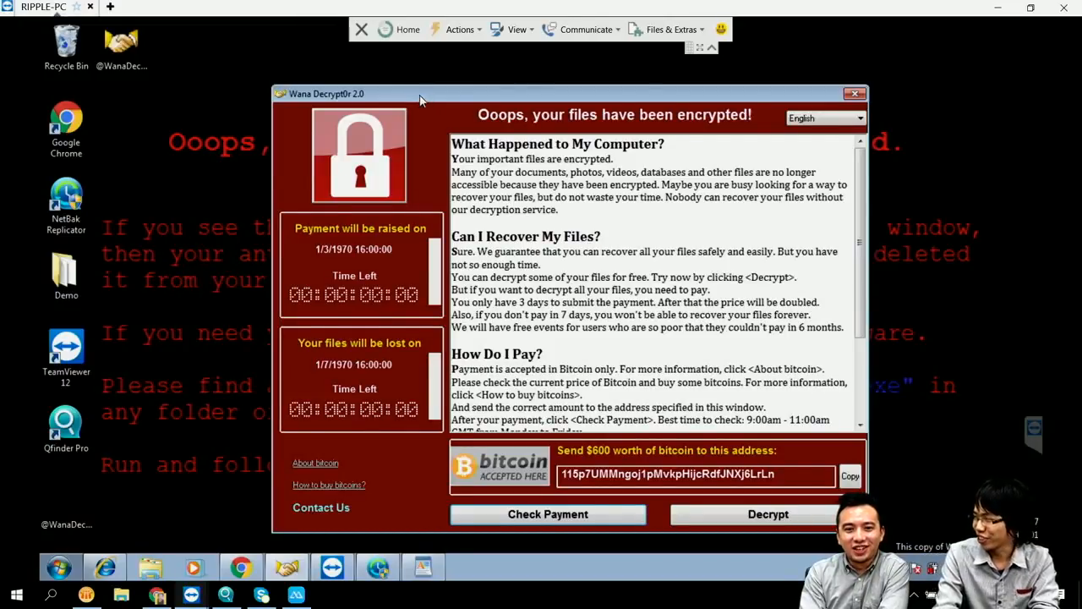
{"action": "left_click_drag", "start_coordinate": [417, 100], "coordinate": [386, 83]}
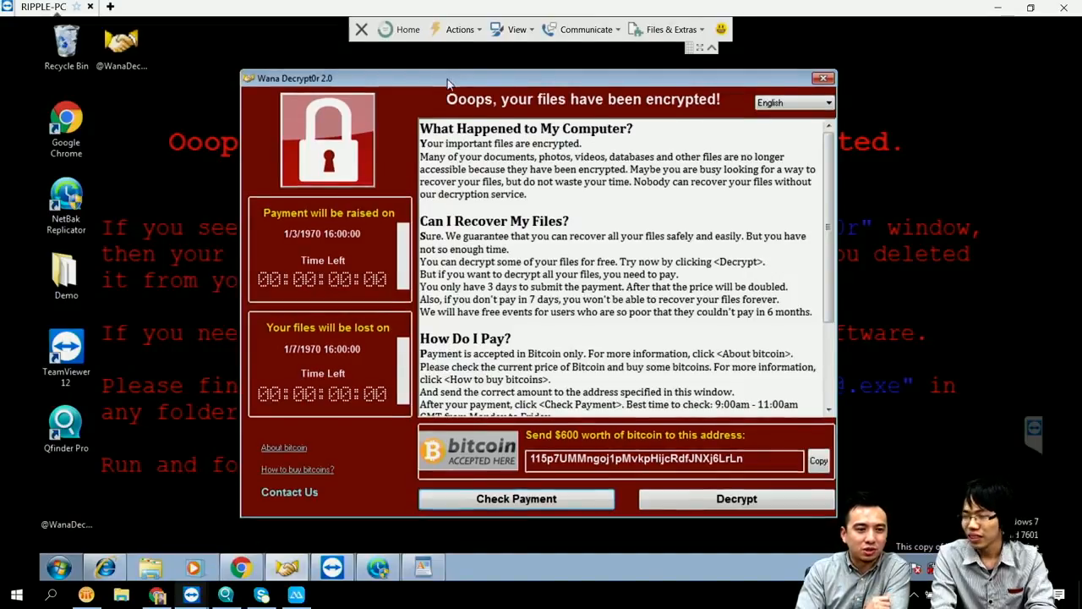
{"action": "left_click_drag", "start_coordinate": [447, 78], "coordinate": [460, 110]}
{"action": "left_click_drag", "start_coordinate": [496, 158], "coordinate": [1008, 567]}
{"action": "left_click_drag", "start_coordinate": [975, 524], "coordinate": [1011, 525]}
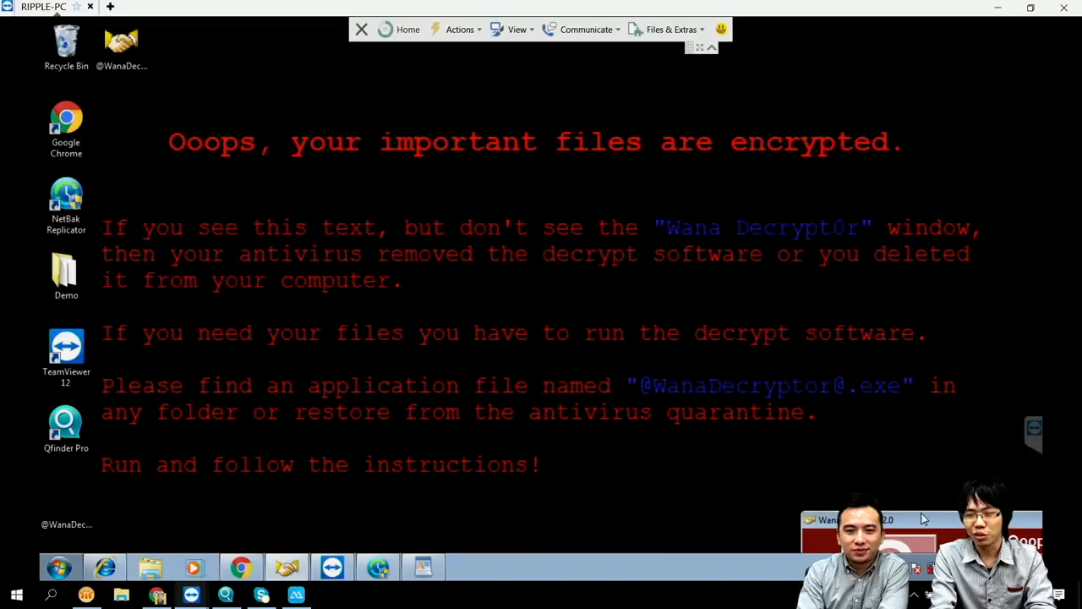
{"action": "left_click_drag", "start_coordinate": [904, 522], "coordinate": [956, 522]}
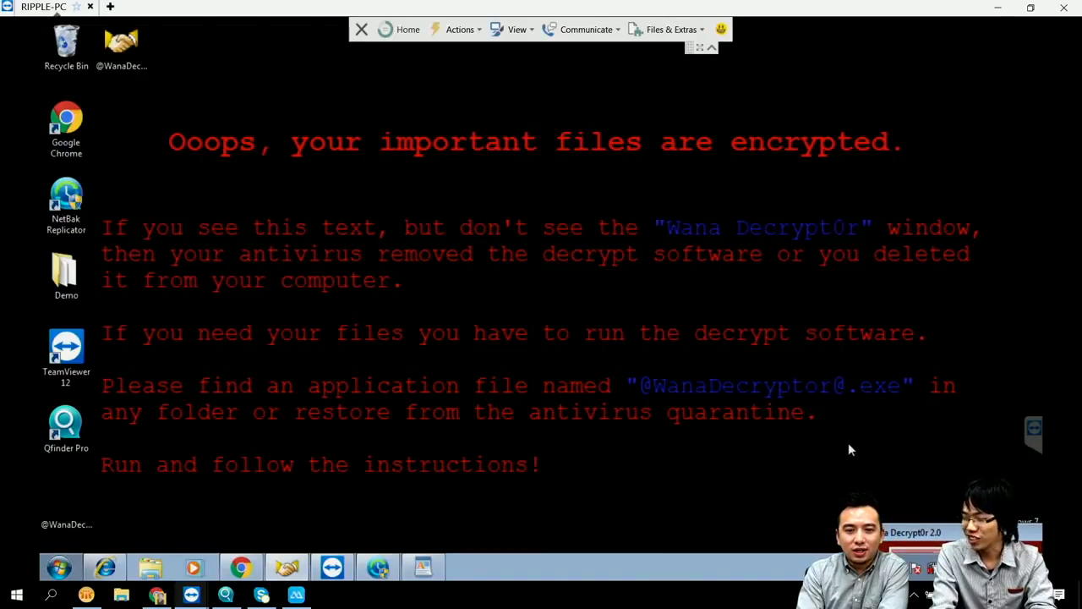
Map the network folder \\10.0.0.2\backup as drive Z: from Computer in Windows Explorer, with reconnection at logon
{"action": "left_click", "coordinate": [166, 571]}
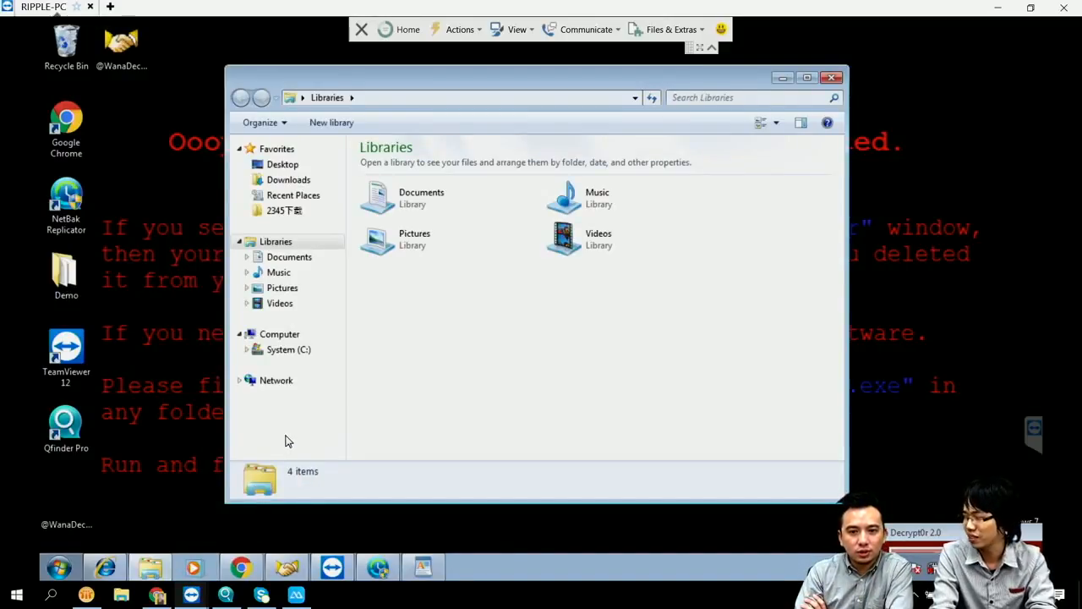
{"action": "left_click", "coordinate": [260, 340]}
{"action": "right_click", "coordinate": [260, 340]}
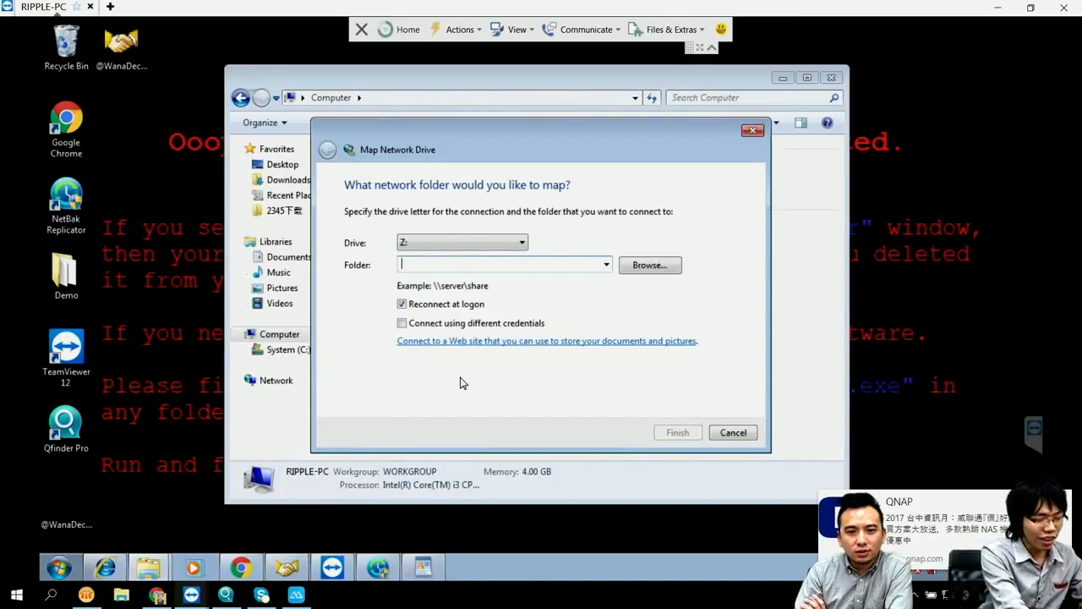
{"action": "type", "text": "\\\\"}
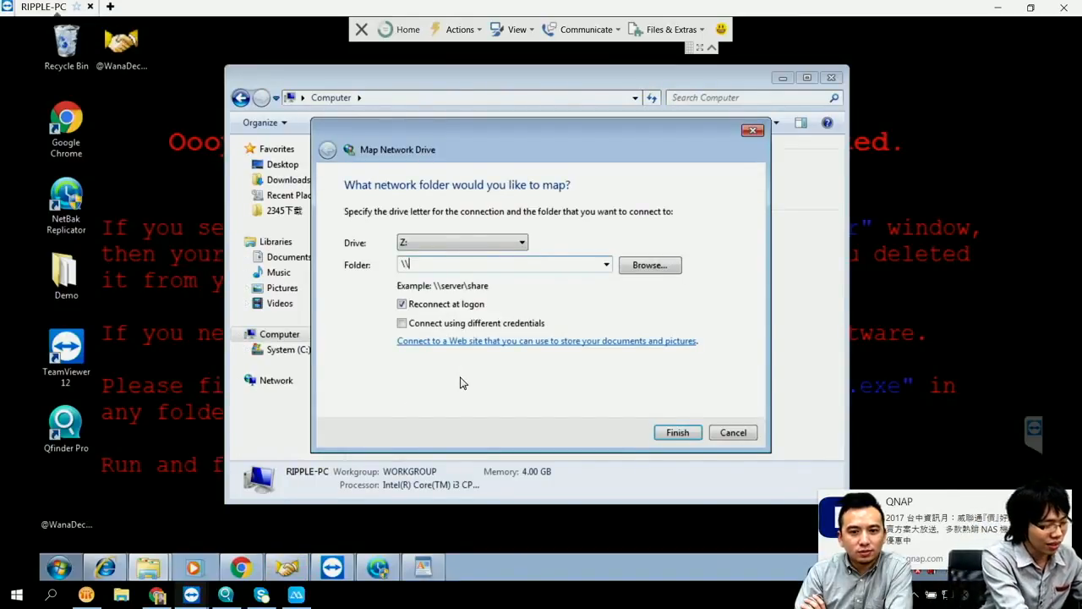
{"action": "type", "text": "10"}
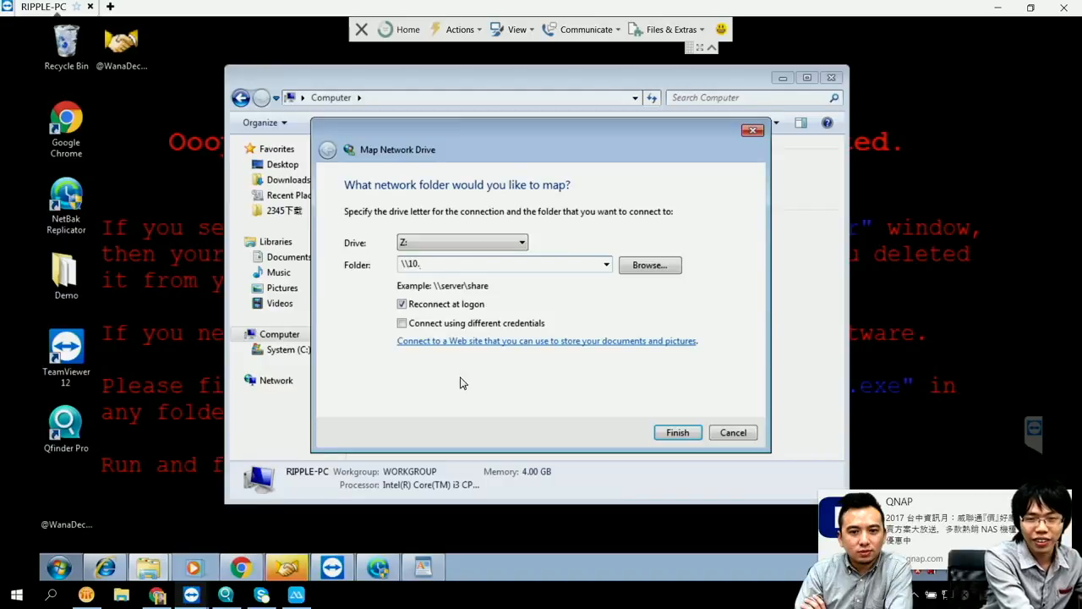
{"action": "type", "text": ".0.0.2\\backup"}
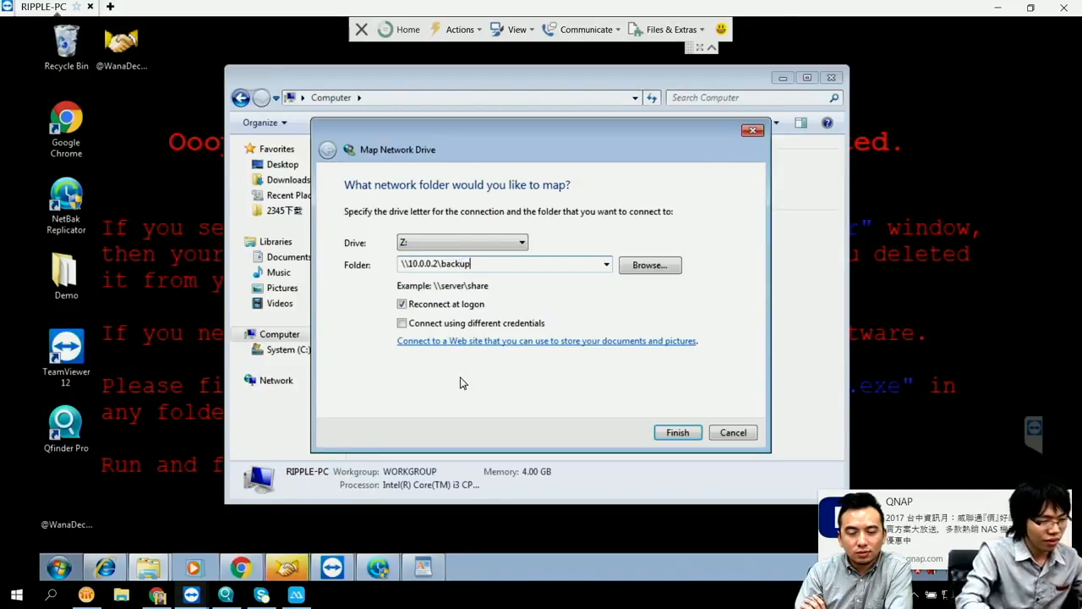
{"action": "left_click", "coordinate": [674, 434]}
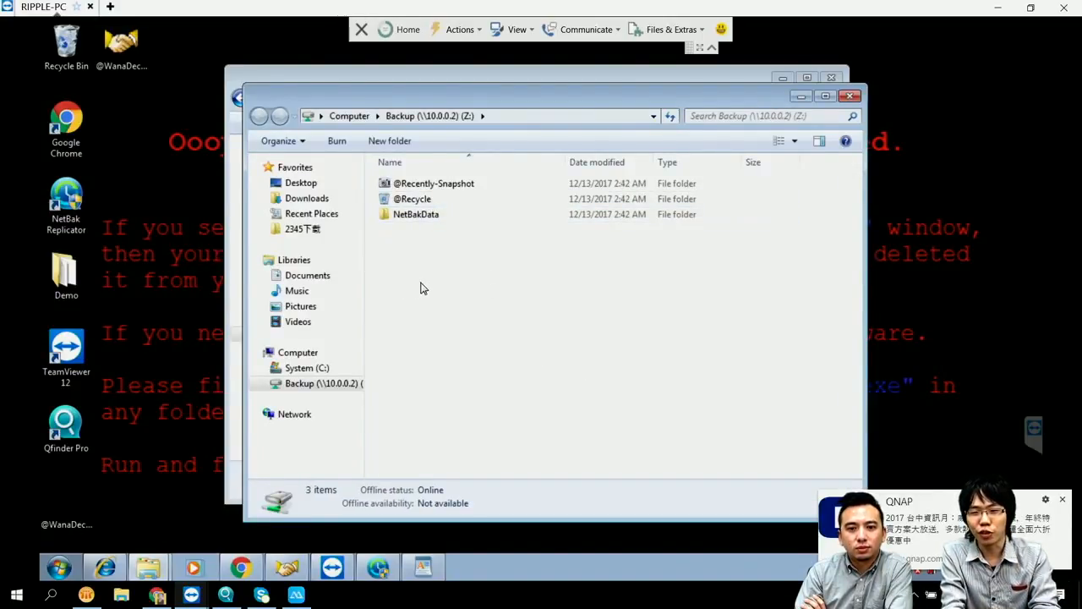
Return to File Station in the browser, refresh it, and reopen the backed-up Demo folder under NetBakData
{"action": "left_click", "coordinate": [242, 569]}
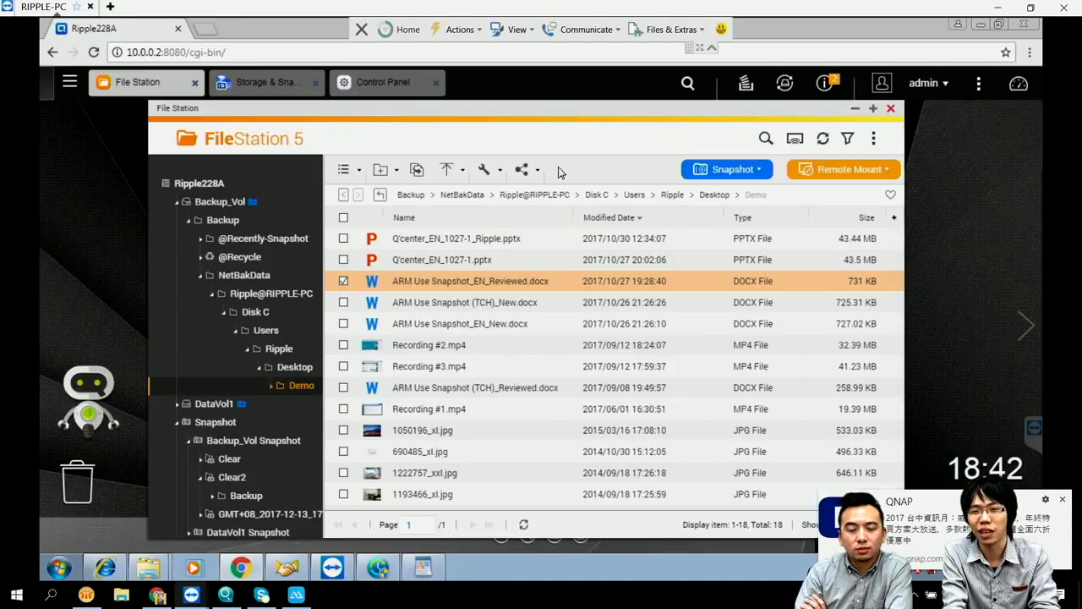
{"action": "left_click", "coordinate": [821, 139]}
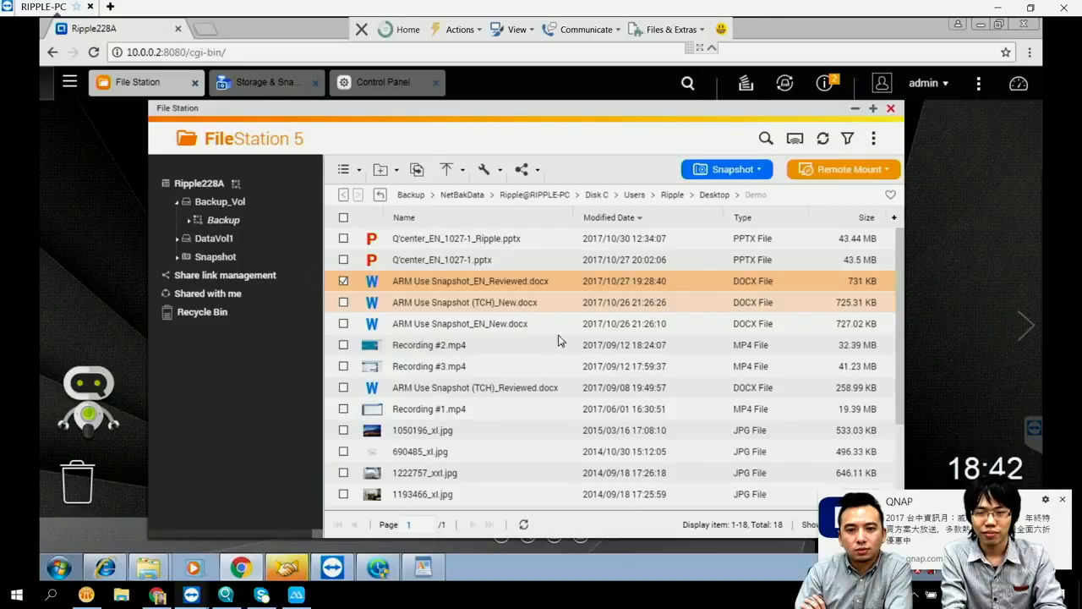
{"action": "scroll", "coordinate": [547, 340], "scroll_direction": "down", "scroll_amount": 3}
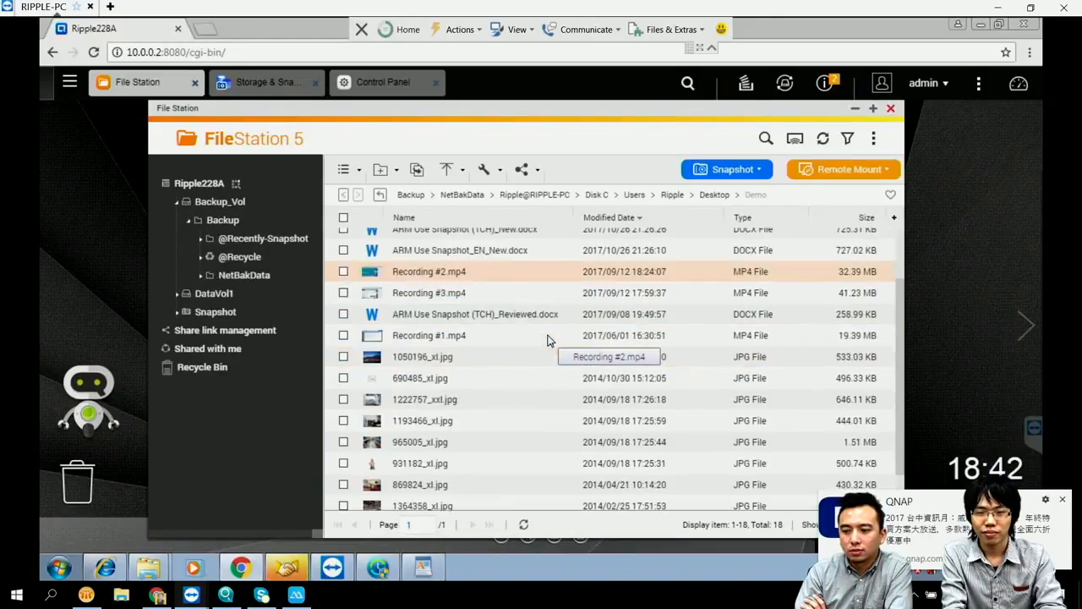
{"action": "scroll", "coordinate": [547, 340], "scroll_direction": "up", "scroll_amount": 4}
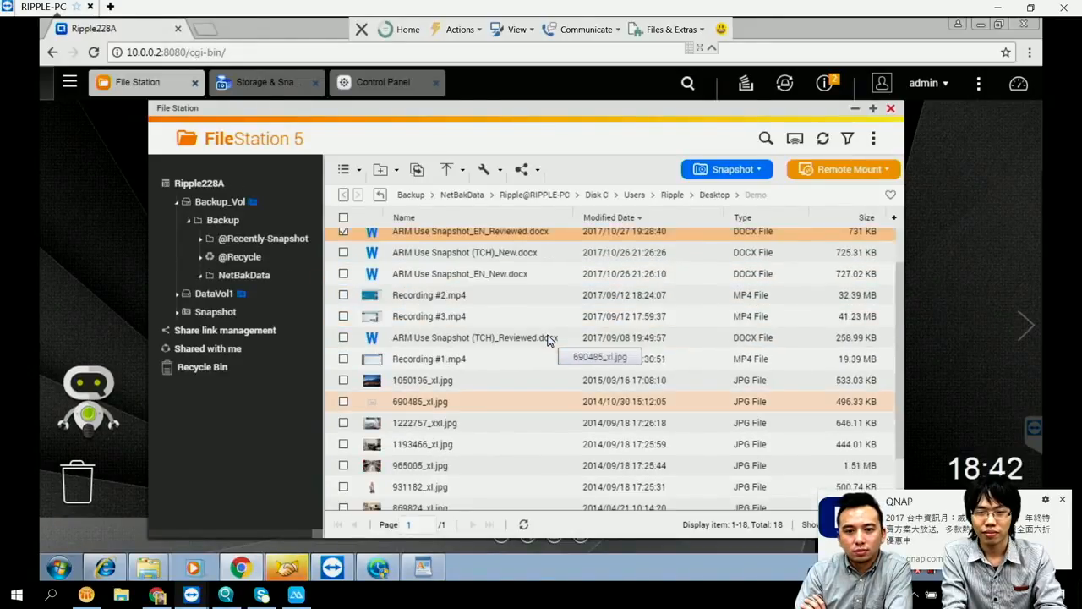
{"action": "left_click_drag", "start_coordinate": [547, 340], "coordinate": [292, 310]}
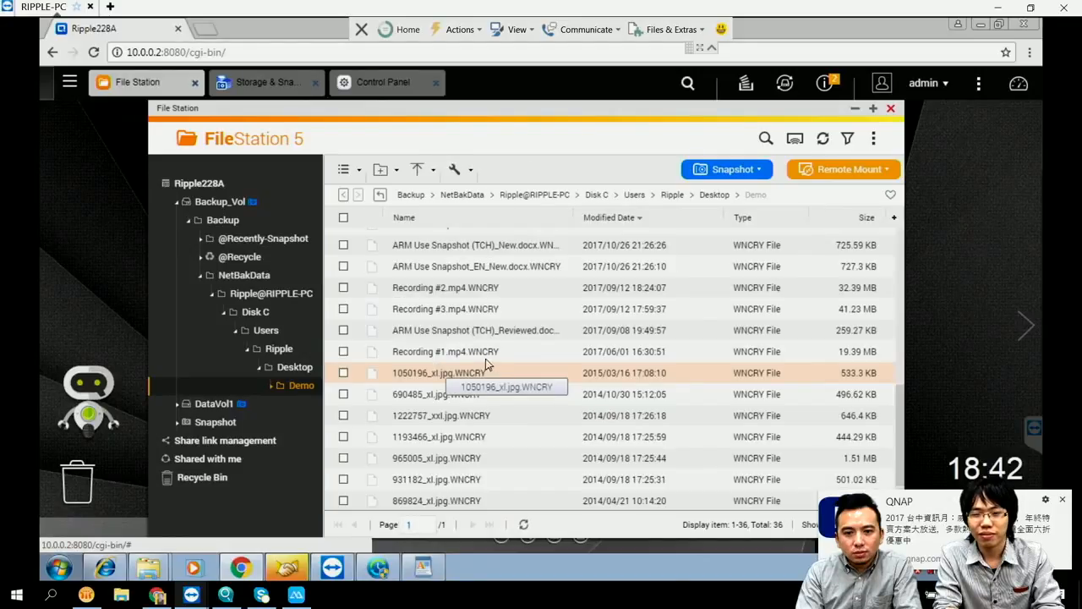
Examine the names, types and modified dates of the files throughout the refreshed Demo folder listing
{"action": "left_click", "coordinate": [495, 355]}
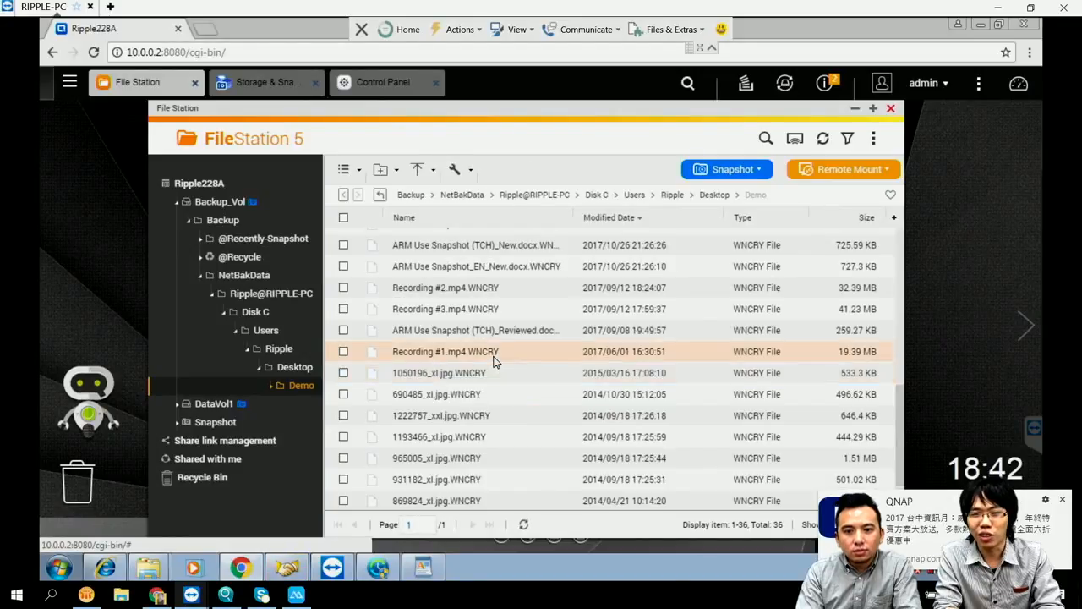
{"action": "left_click", "coordinate": [520, 292]}
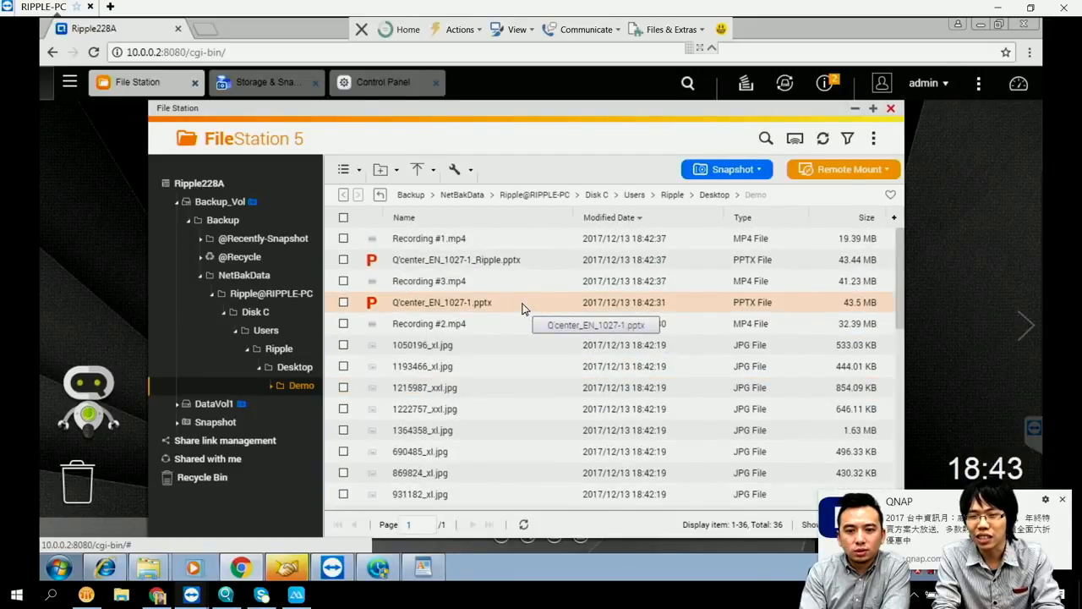
{"action": "scroll", "coordinate": [523, 308], "scroll_direction": "down", "scroll_amount": 1}
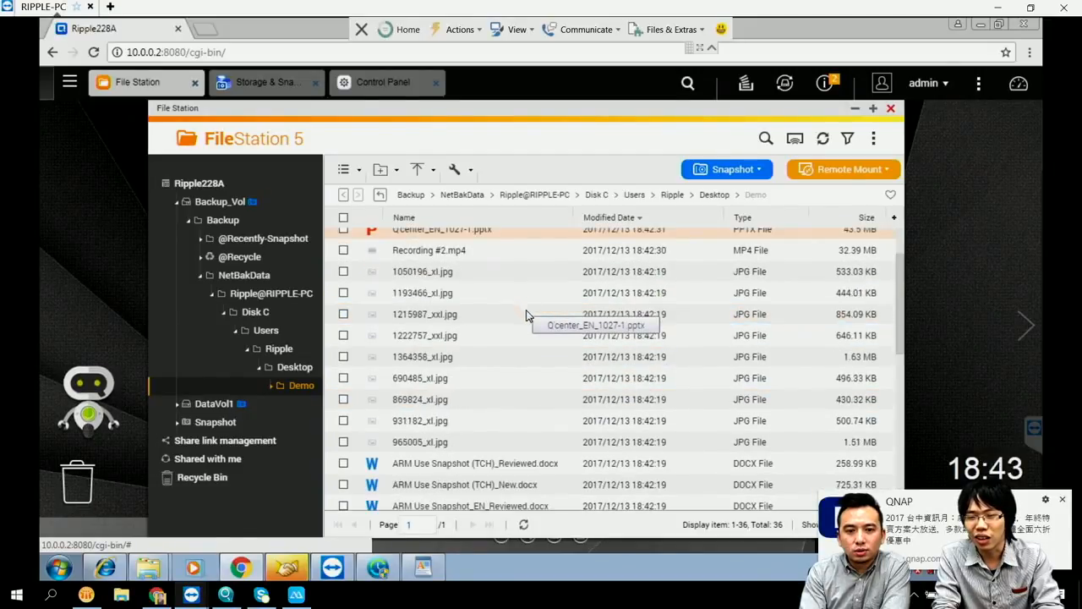
{"action": "scroll", "coordinate": [526, 315], "scroll_direction": "down", "scroll_amount": 2}
{"action": "scroll", "coordinate": [520, 326], "scroll_direction": "down", "scroll_amount": 2}
{"action": "scroll", "coordinate": [503, 300], "scroll_direction": "down", "scroll_amount": 1}
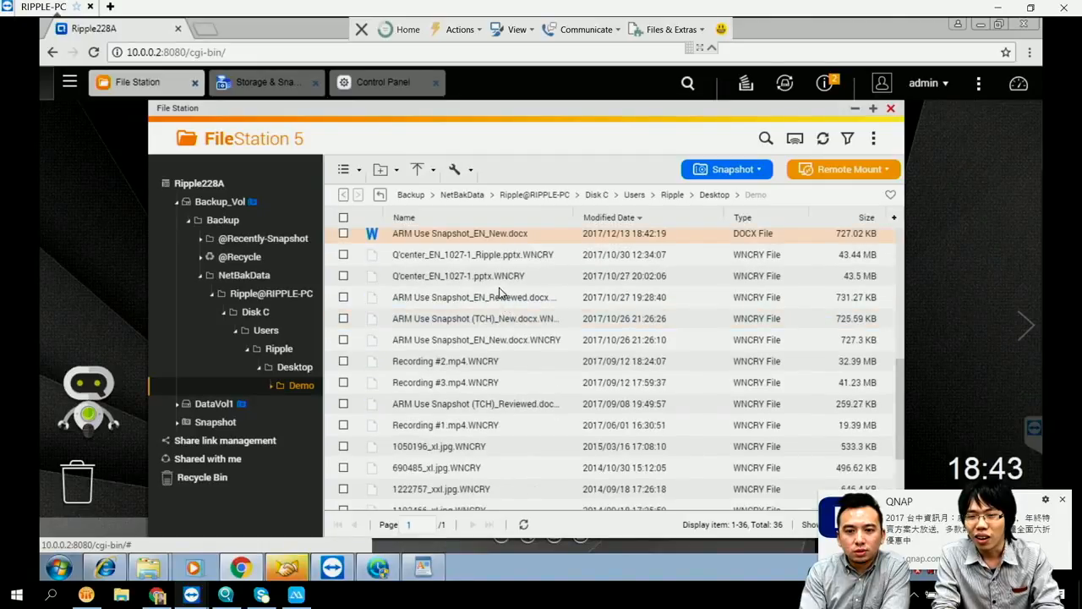
Download ARM Use Snapshot_EN_Reviewed.docx from the backed-up Demo folder, open it to inspect its content, and close it
{"action": "scroll", "coordinate": [505, 288], "scroll_direction": "up", "scroll_amount": 1}
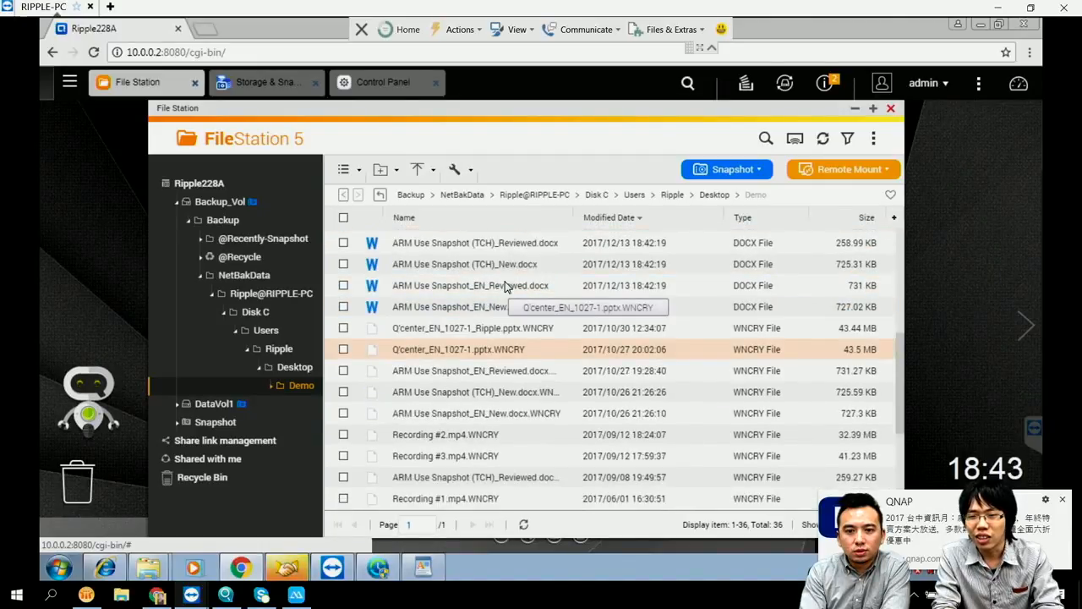
{"action": "scroll", "coordinate": [505, 287], "scroll_direction": "up", "scroll_amount": 2}
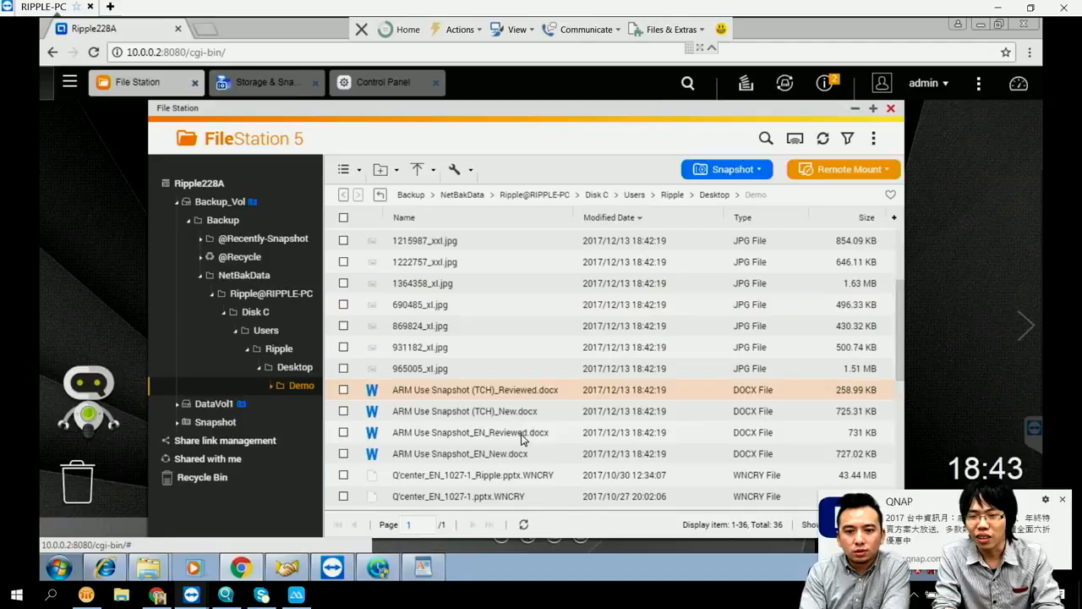
{"action": "left_click", "coordinate": [523, 441]}
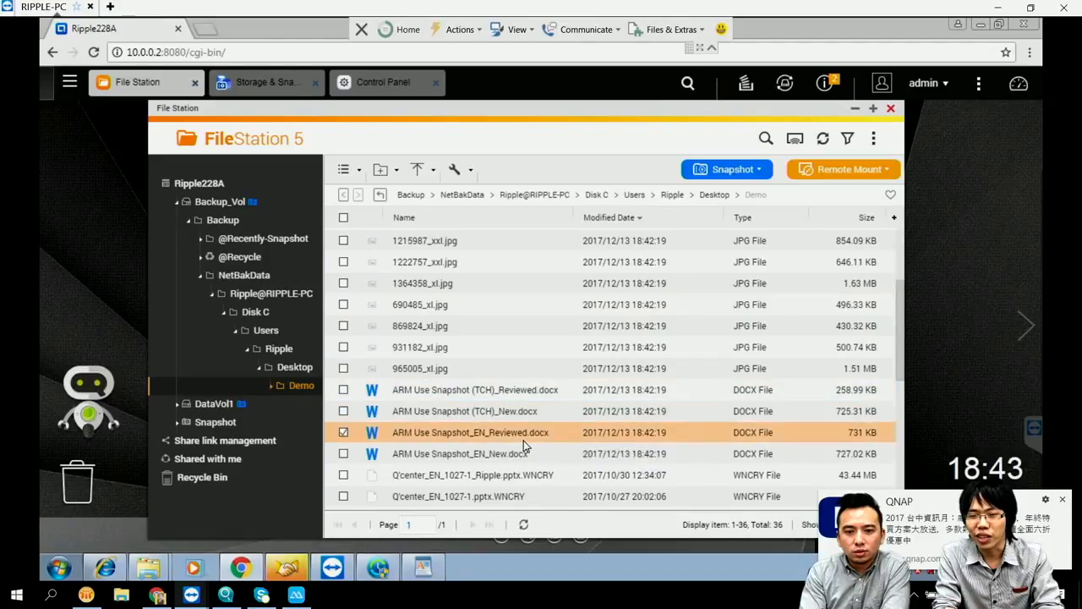
{"action": "double_click", "coordinate": [523, 441]}
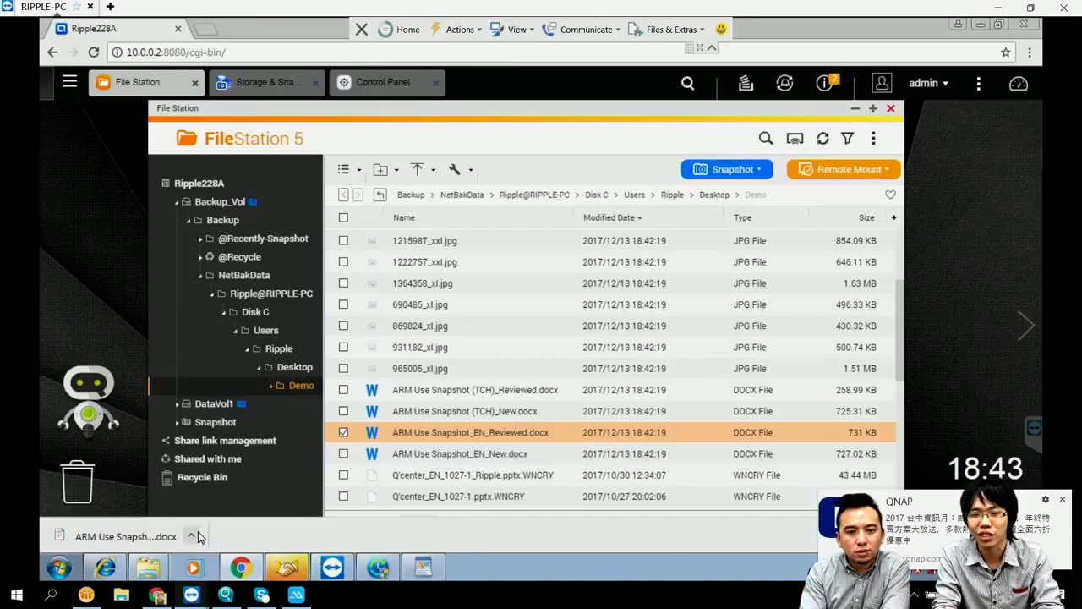
{"action": "left_click", "coordinate": [192, 536]}
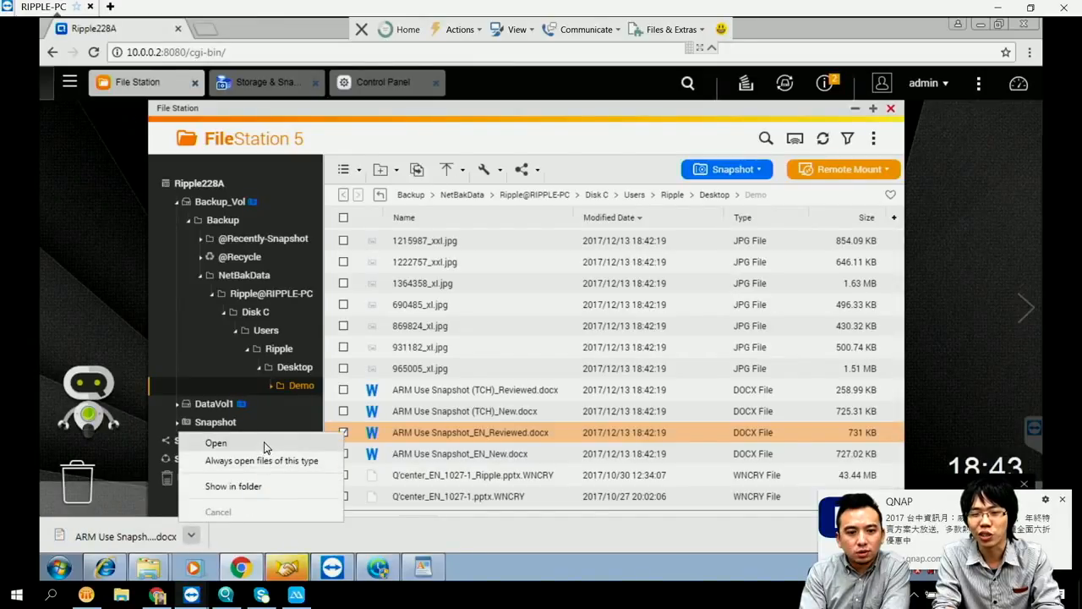
{"action": "left_click", "coordinate": [264, 446]}
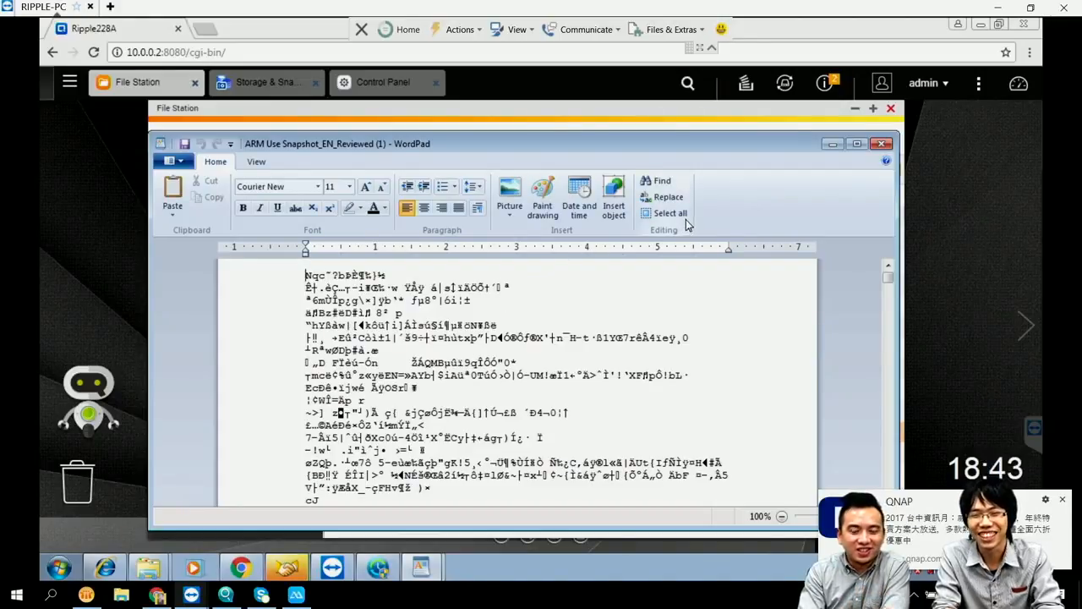
{"action": "left_click", "coordinate": [882, 145]}
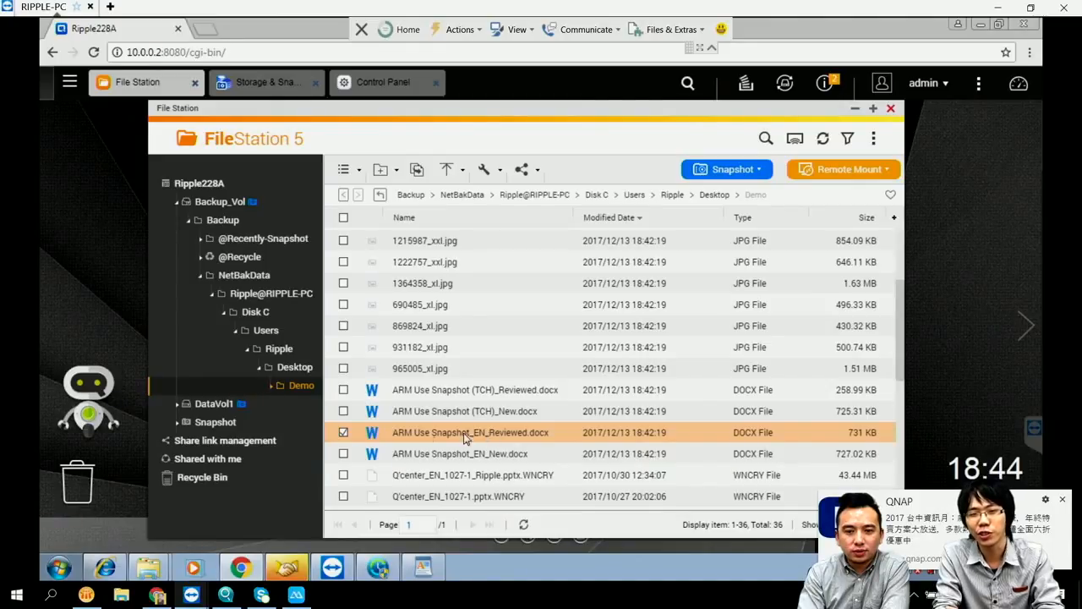
Expand the Clear2 snapshot under Backup_Vol Snapshot and open the PC's backup folder inside Backup > NetBakData
{"action": "left_click", "coordinate": [343, 432]}
{"action": "left_click", "coordinate": [344, 432]}
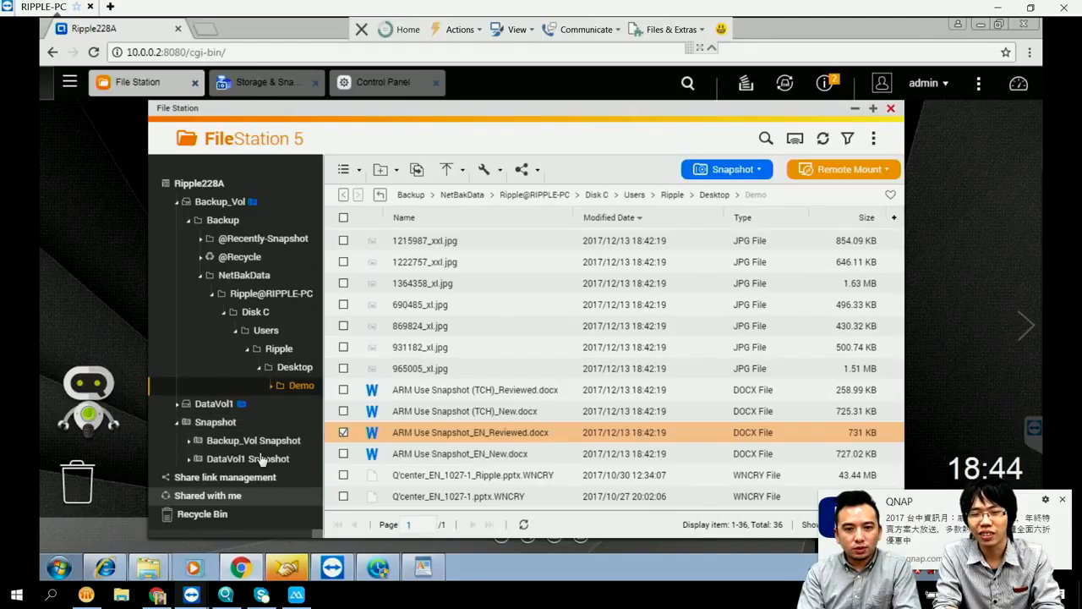
{"action": "left_click", "coordinate": [191, 439]}
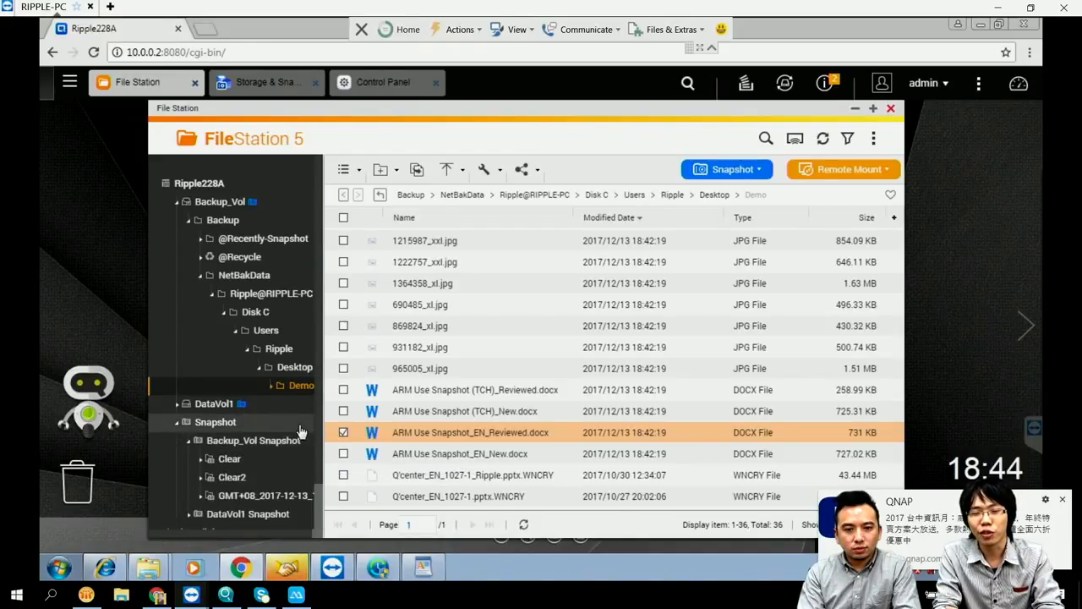
{"action": "scroll", "coordinate": [228, 467], "scroll_direction": "down", "scroll_amount": 1}
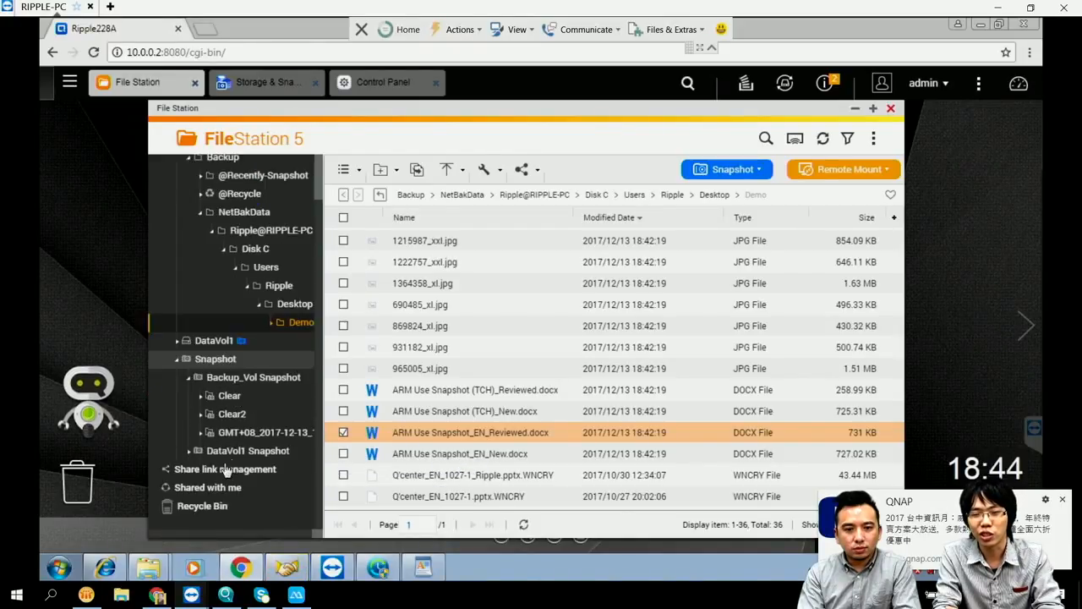
{"action": "left_click", "coordinate": [201, 415]}
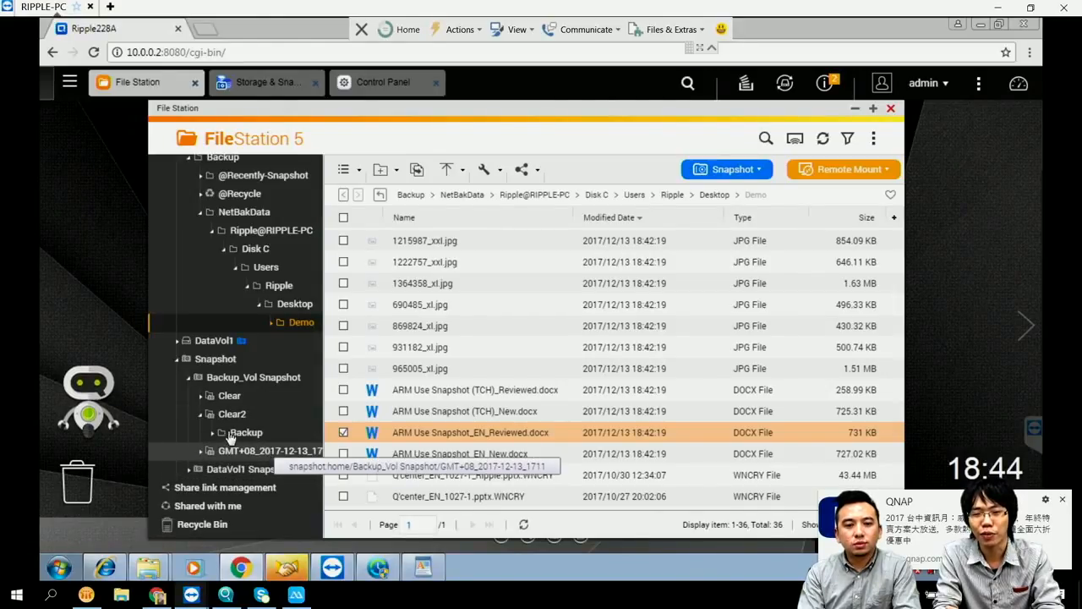
{"action": "left_click", "coordinate": [288, 439]}
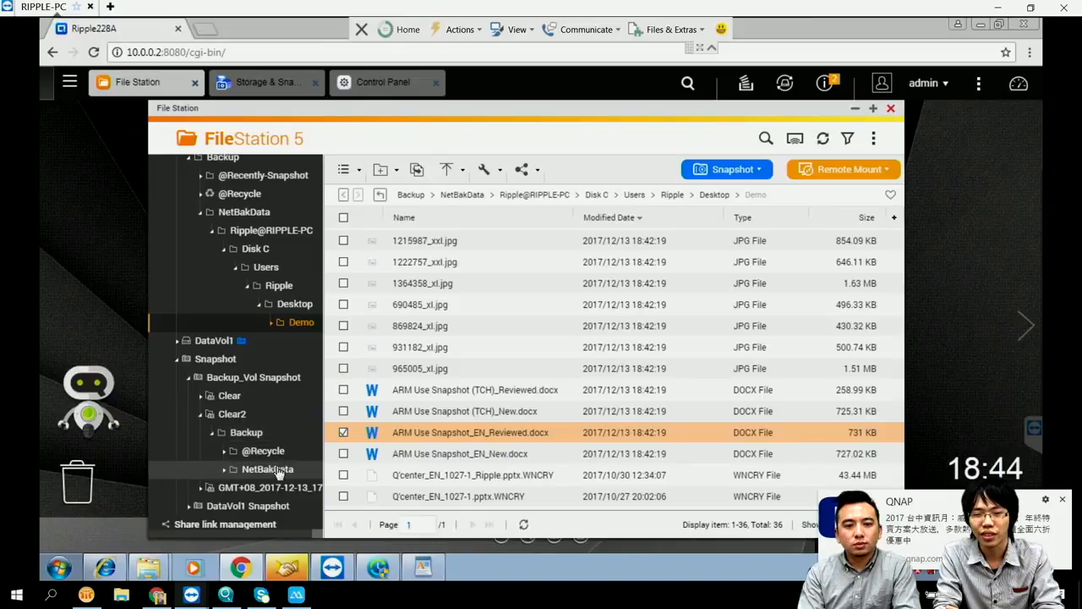
{"action": "left_click_drag", "start_coordinate": [422, 411], "coordinate": [265, 454]}
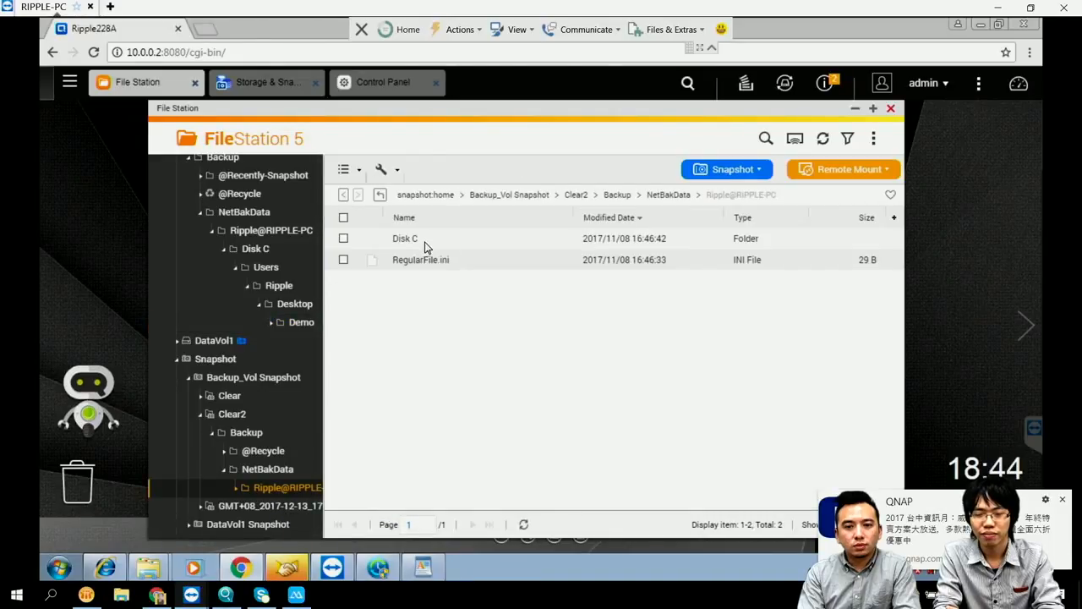
Go down through Disk C, Users and the user's Desktop in the Clear2 snapshot to open its Demo folder
{"action": "left_click", "coordinate": [425, 245]}
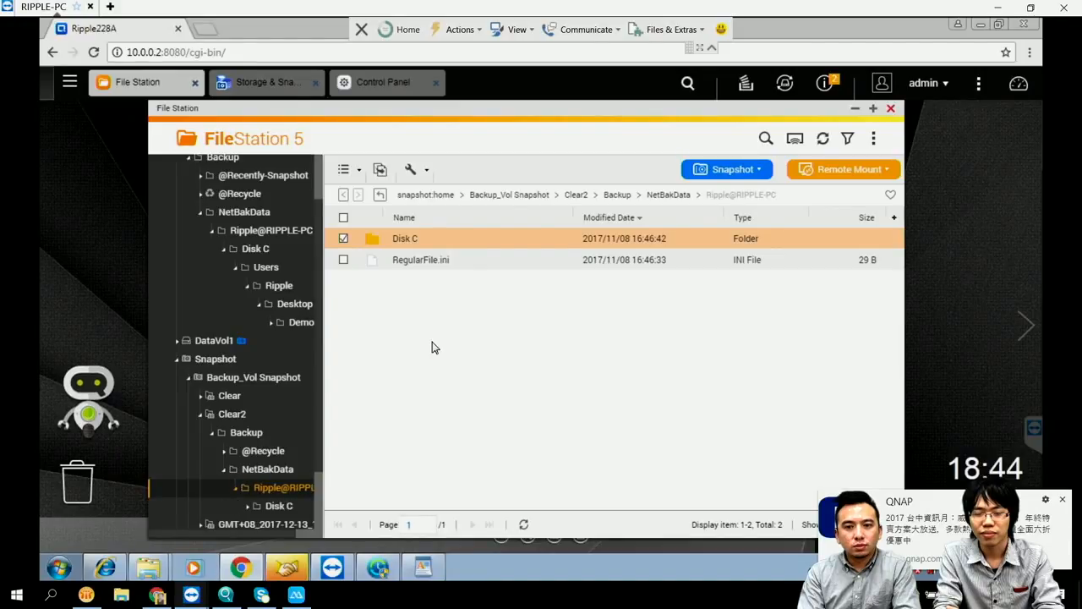
{"action": "double_click", "coordinate": [414, 242]}
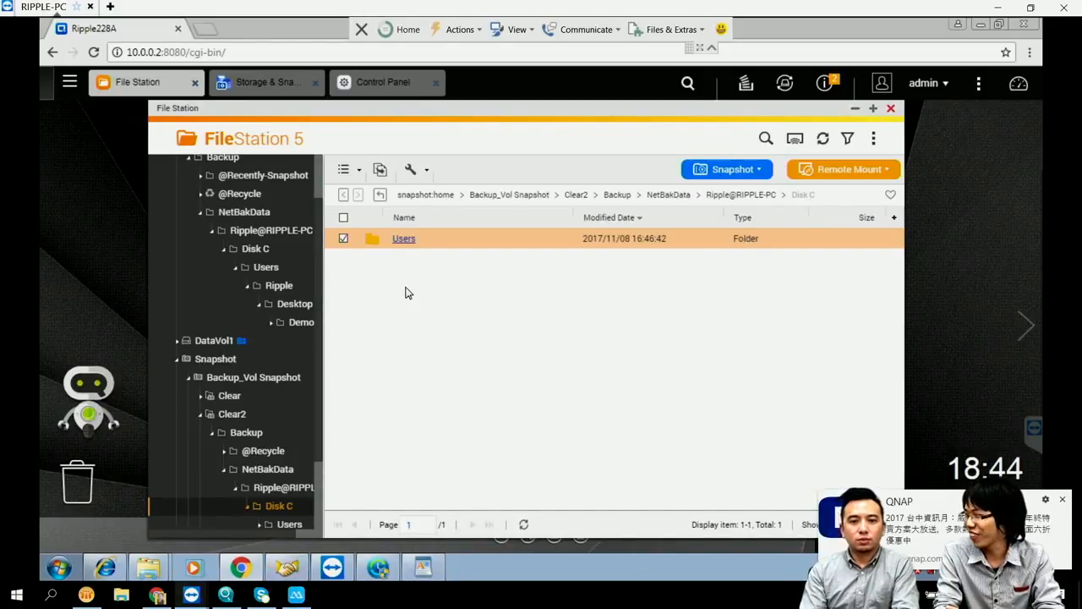
{"action": "left_click", "coordinate": [410, 240]}
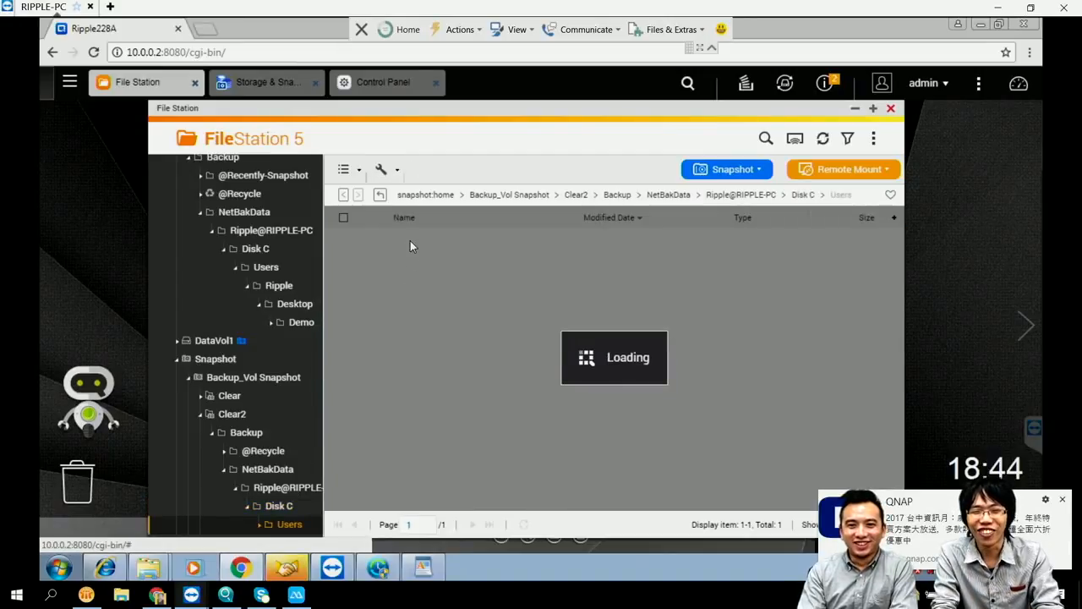
{"action": "left_click", "coordinate": [415, 244]}
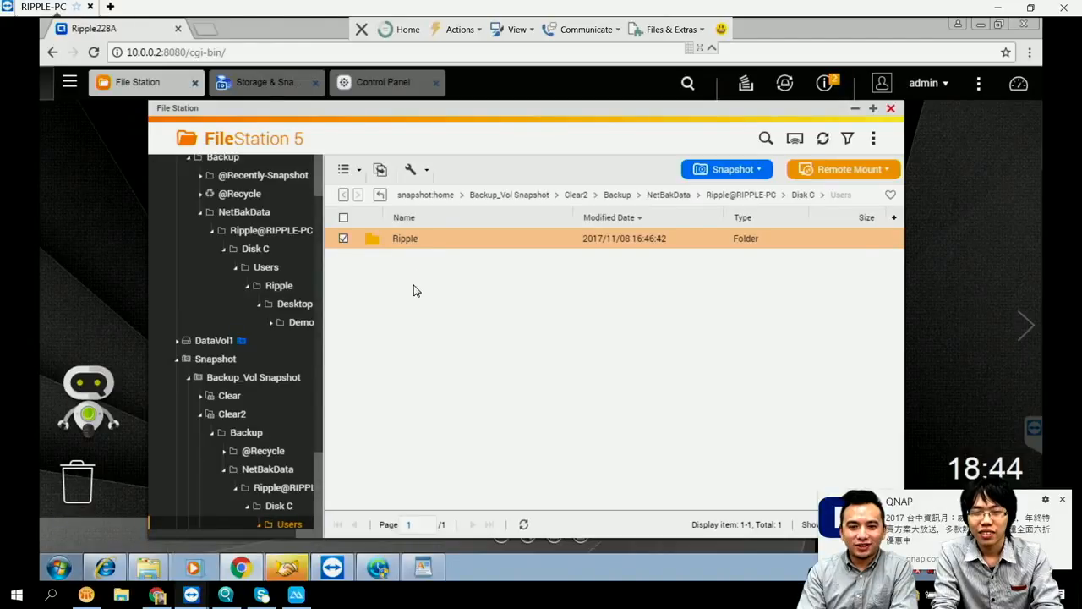
{"action": "double_click", "coordinate": [413, 239]}
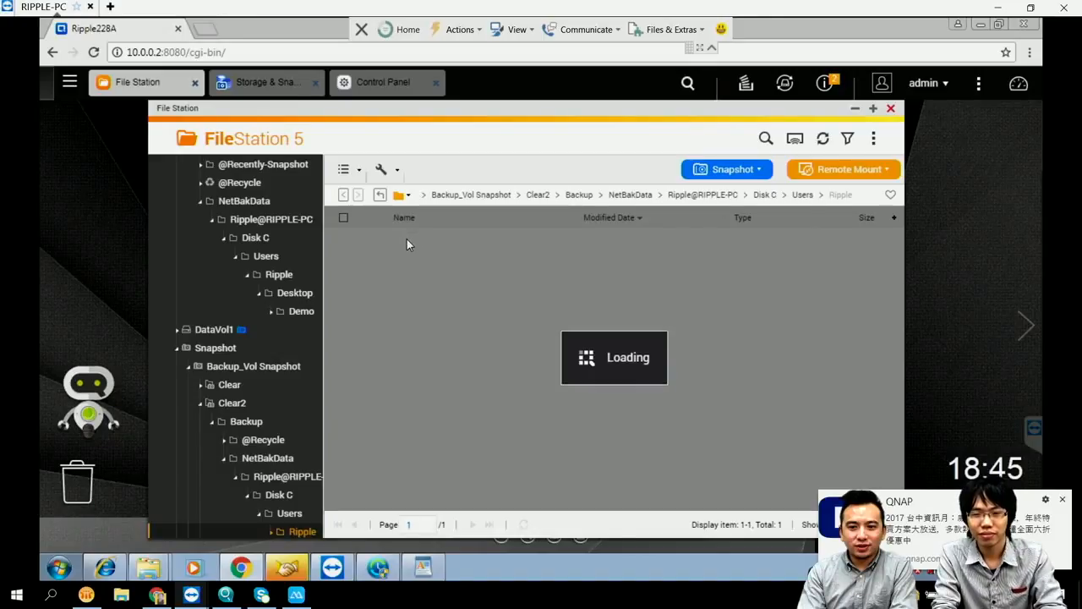
{"action": "left_click", "coordinate": [408, 247]}
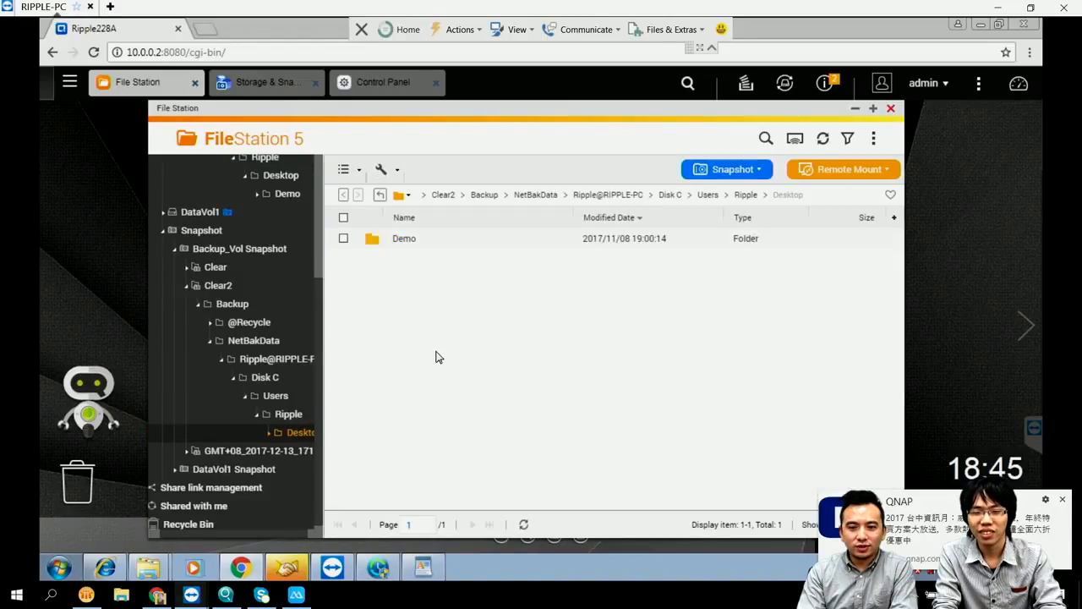
{"action": "left_click", "coordinate": [420, 240]}
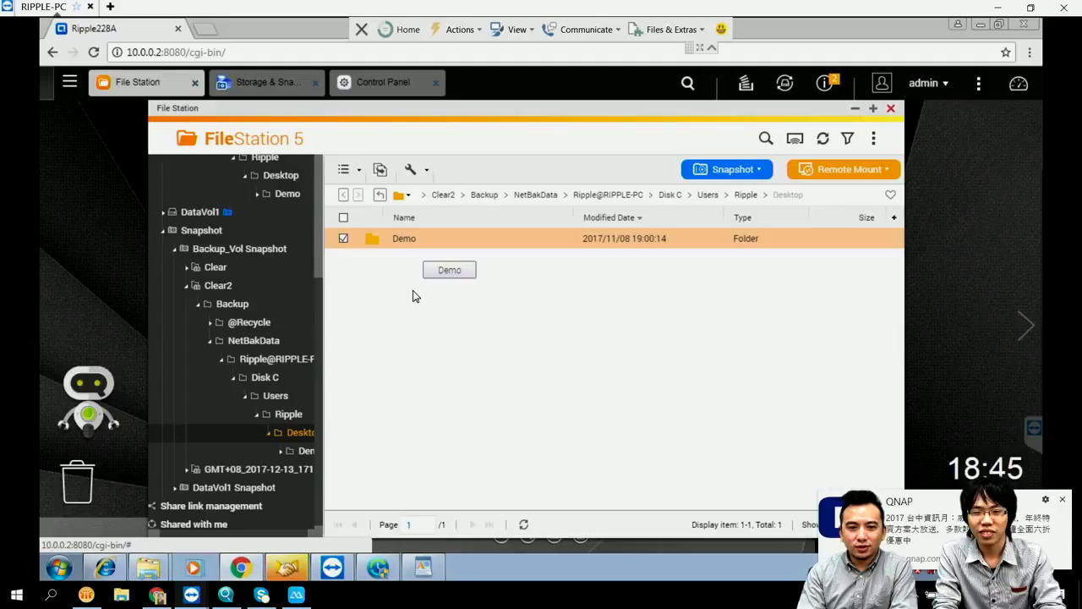
{"action": "double_click", "coordinate": [409, 240]}
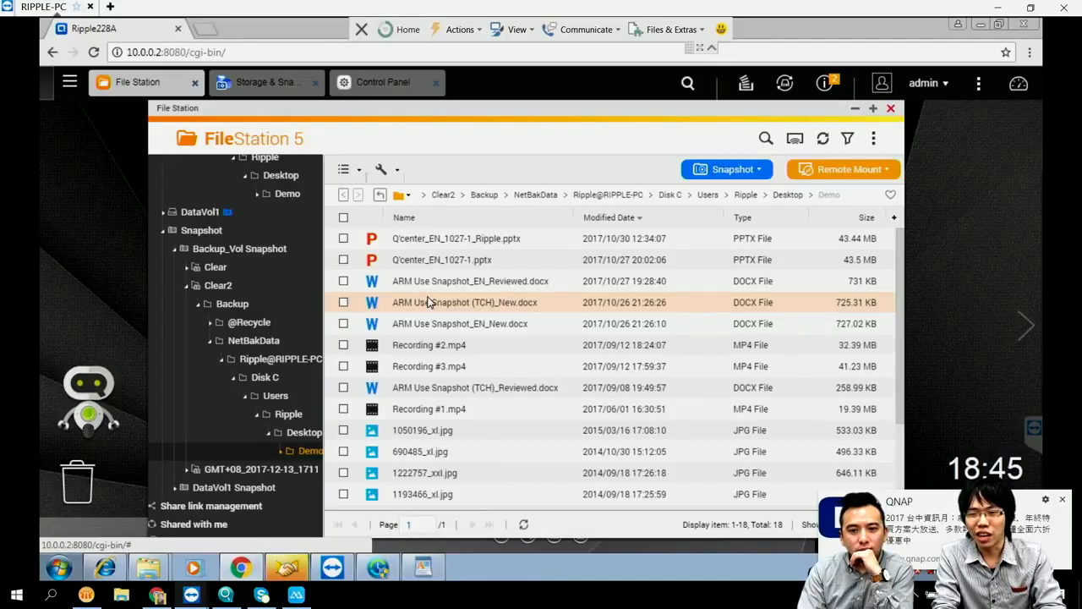
Review the files in the snapshot's Demo folder and copy ARM Use Snapshot_EN_Reviewed.docx
{"action": "scroll", "coordinate": [427, 302], "scroll_direction": "down", "scroll_amount": 3}
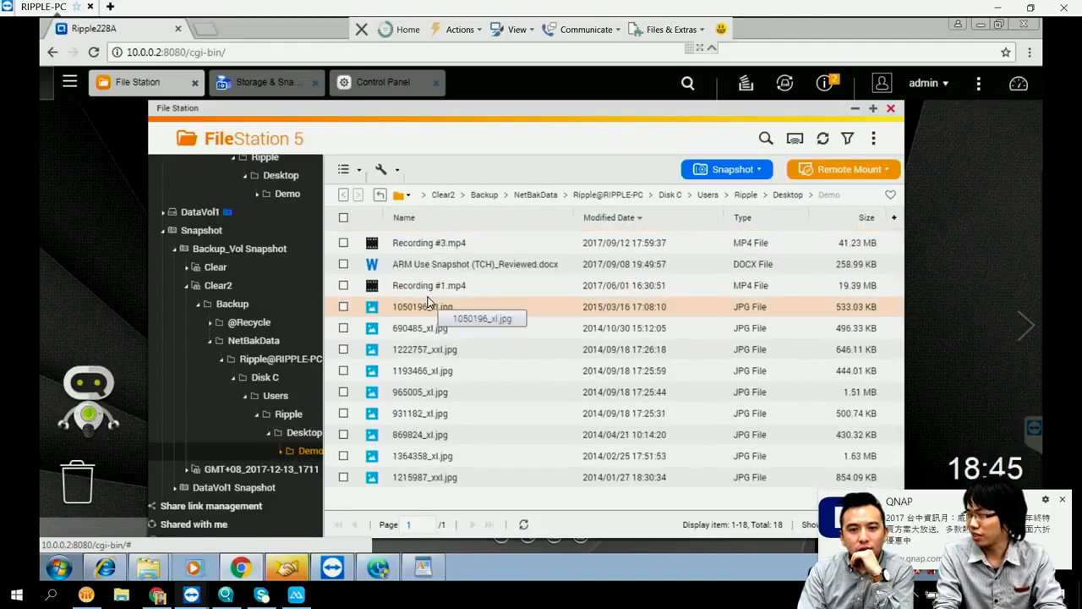
{"action": "scroll", "coordinate": [427, 302], "scroll_direction": "up", "scroll_amount": 3}
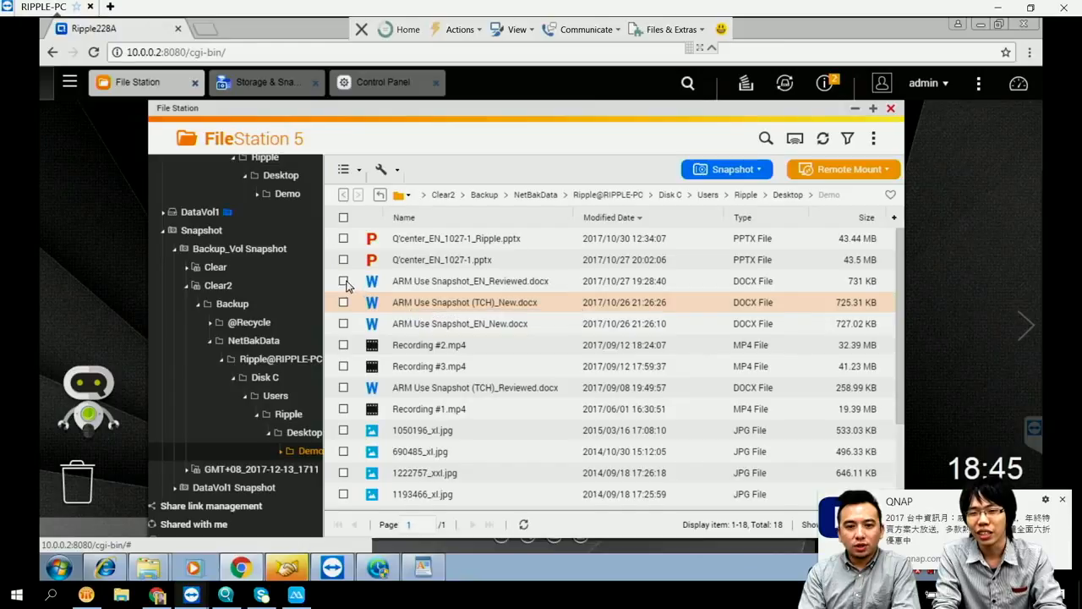
{"action": "left_click", "coordinate": [345, 282]}
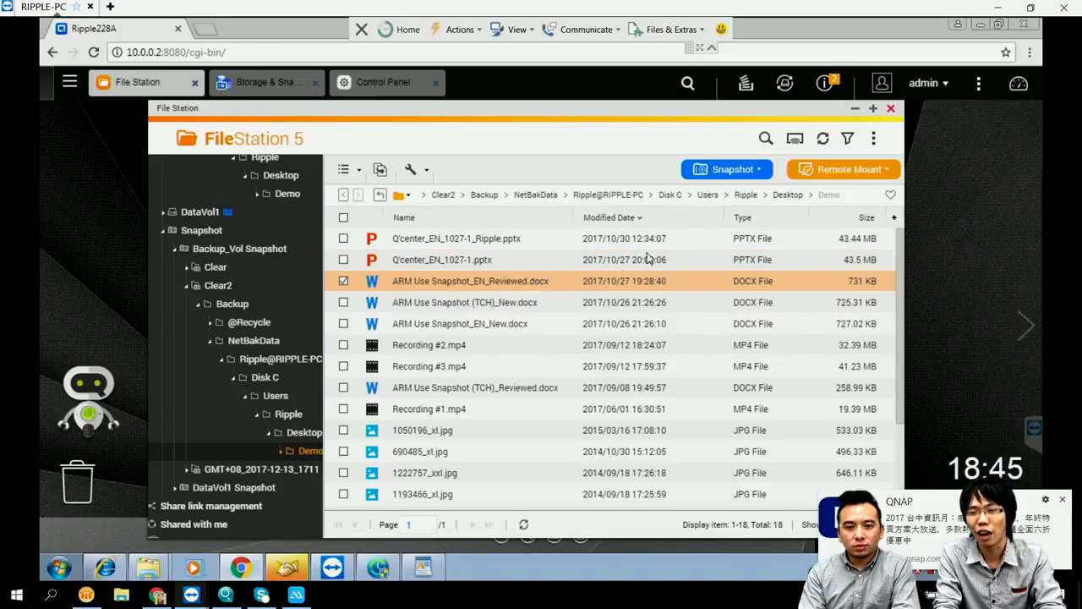
{"action": "right_click", "coordinate": [529, 284]}
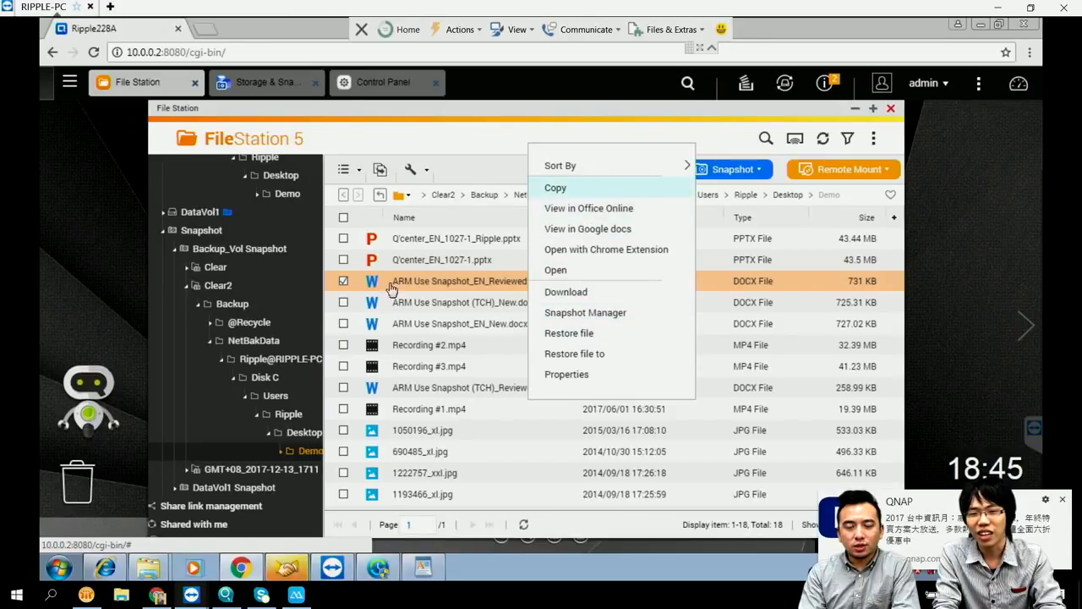
{"action": "left_click", "coordinate": [589, 189]}
Collapse the Backup folder in the folder tree, expand DataVol1, and open its Public folder
{"action": "scroll", "coordinate": [266, 321], "scroll_direction": "up", "scroll_amount": 2}
{"action": "scroll", "coordinate": [267, 321], "scroll_direction": "up", "scroll_amount": 3}
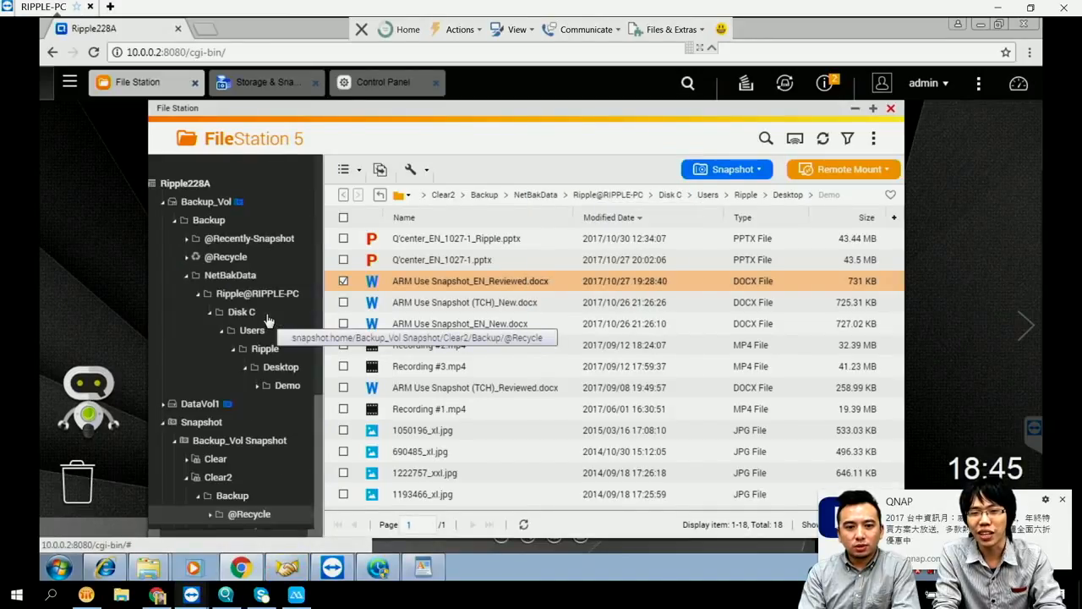
{"action": "left_click", "coordinate": [178, 222]}
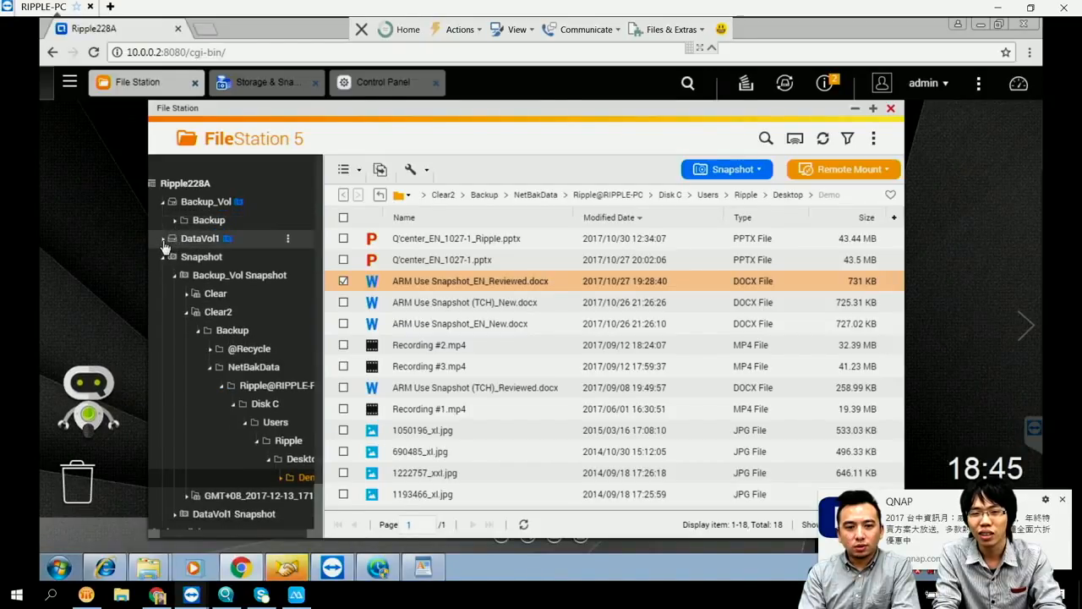
{"action": "left_click", "coordinate": [164, 240]}
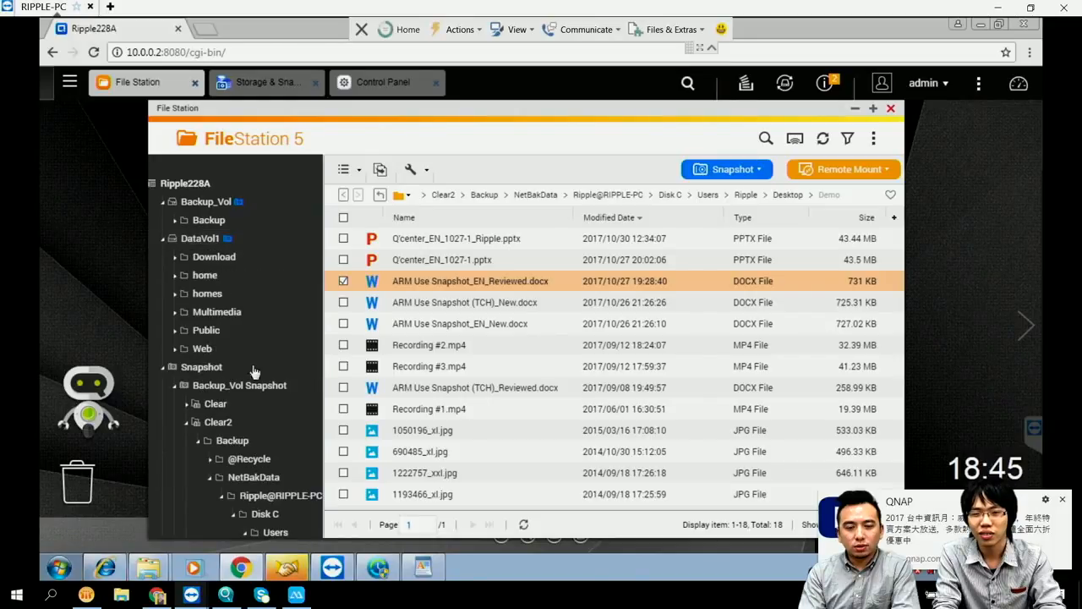
{"action": "left_click", "coordinate": [208, 331]}
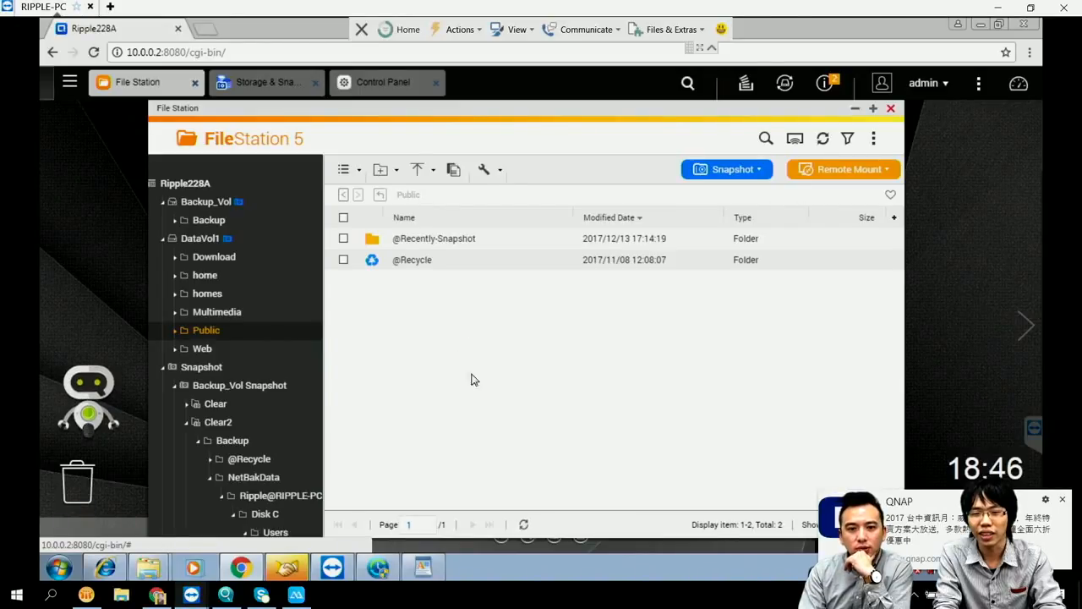
Switch to the remote PC's Windows Explorer window for the mapped Backup drive (Z:) and disconnect that drive
{"action": "mouse_move", "coordinate": [207, 596]}
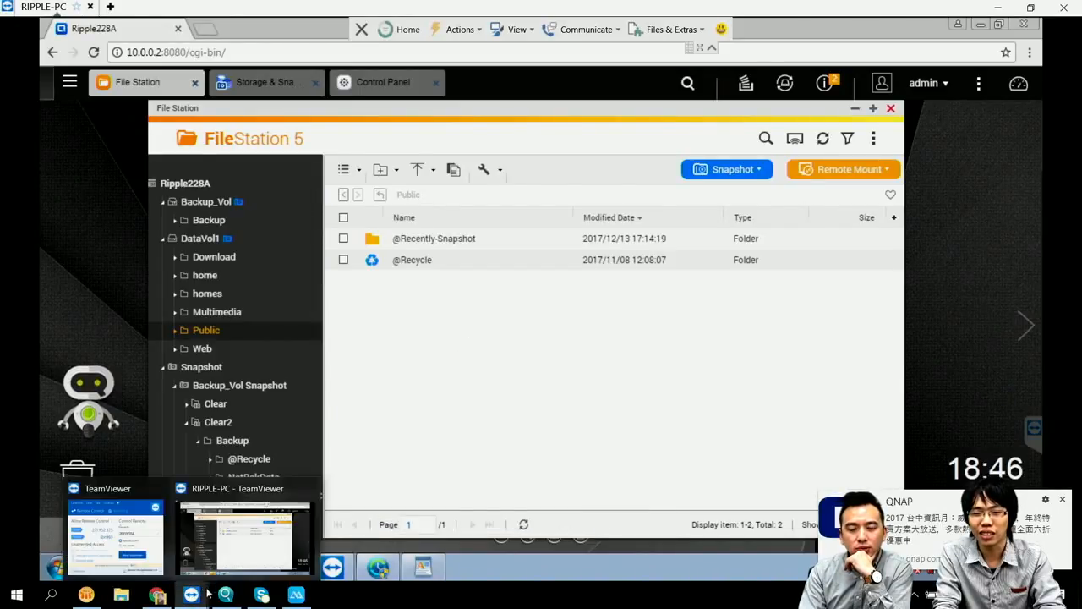
{"action": "left_click", "coordinate": [152, 573]}
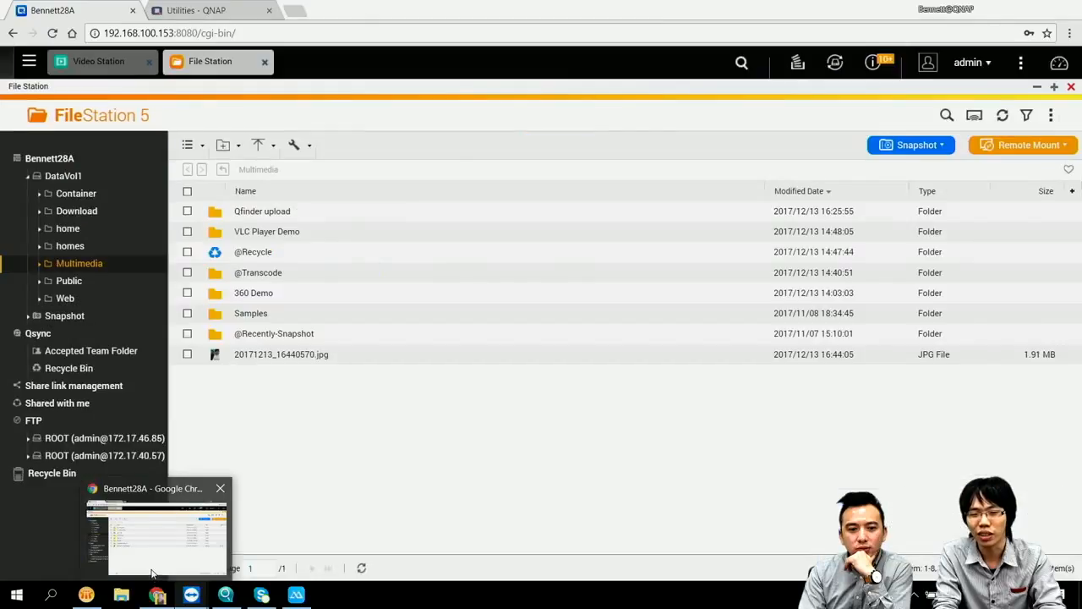
{"action": "mouse_move", "coordinate": [166, 567]}
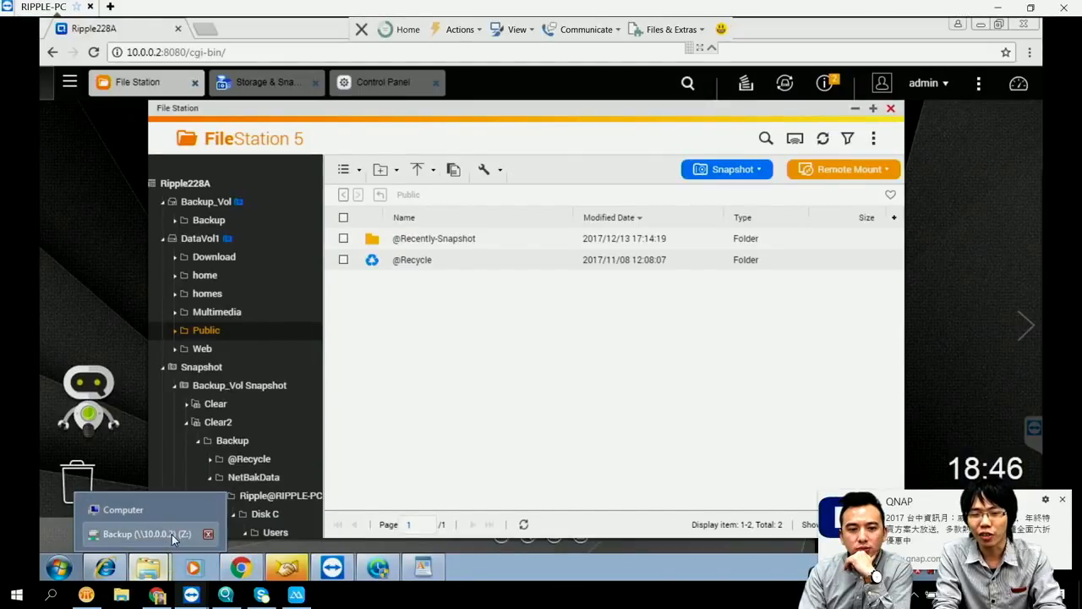
{"action": "left_click", "coordinate": [172, 533]}
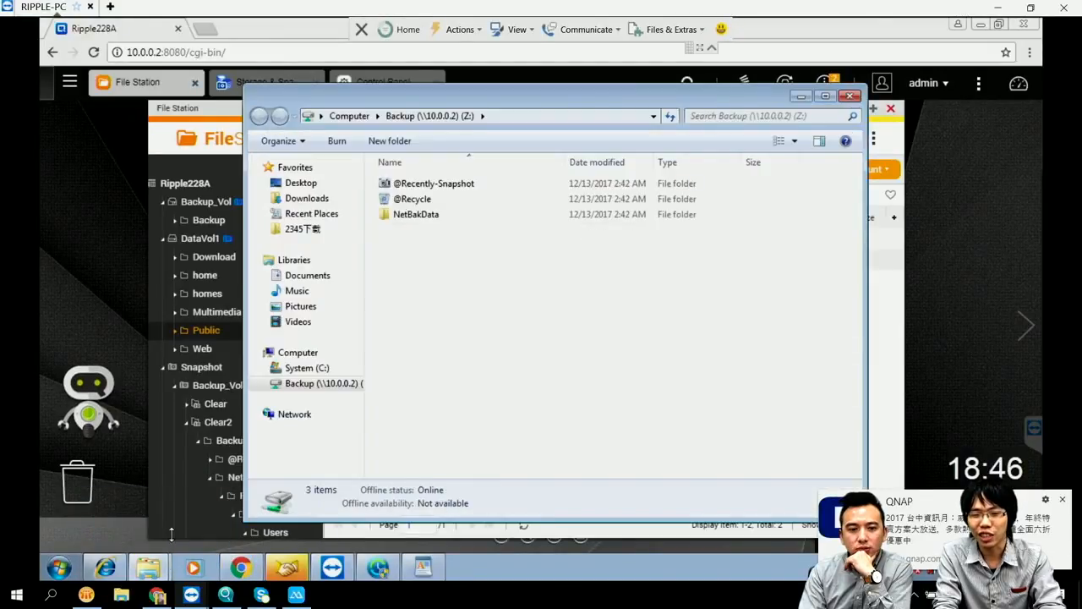
{"action": "right_click", "coordinate": [332, 389]}
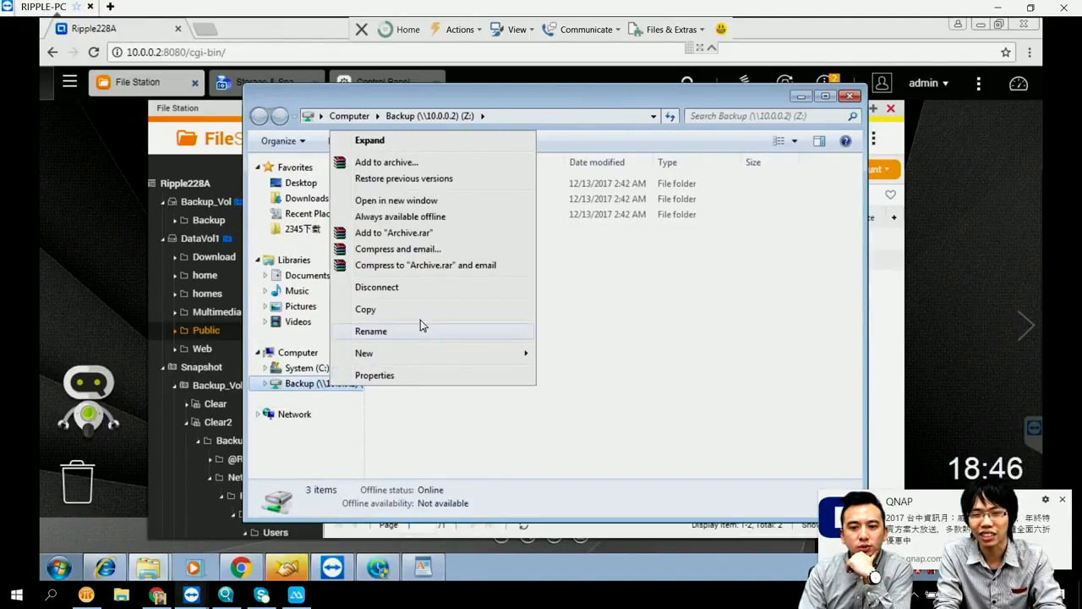
{"action": "left_click", "coordinate": [448, 287]}
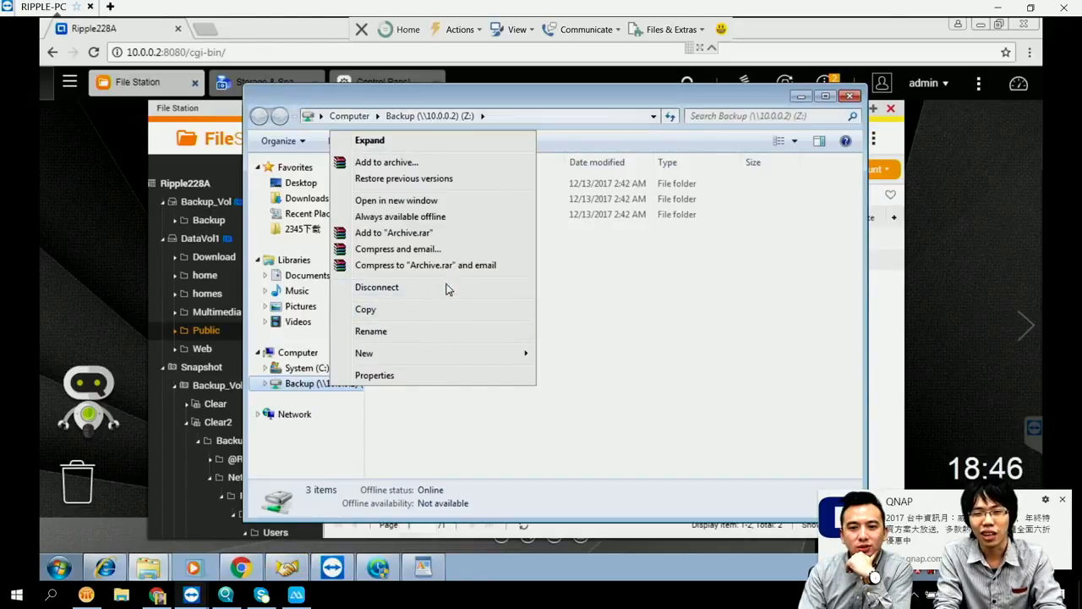
Minimize the Explorer window and paste the copied document into the Public folder, overwriting same-name files and merging items into one task
{"action": "left_click", "coordinate": [605, 351]}
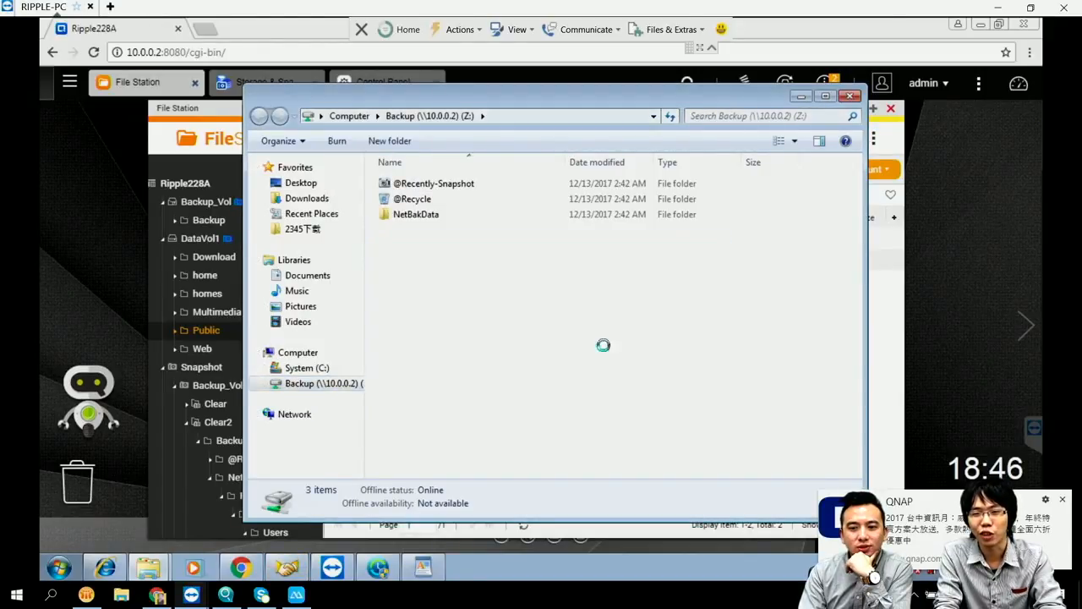
{"action": "left_click", "coordinate": [795, 97]}
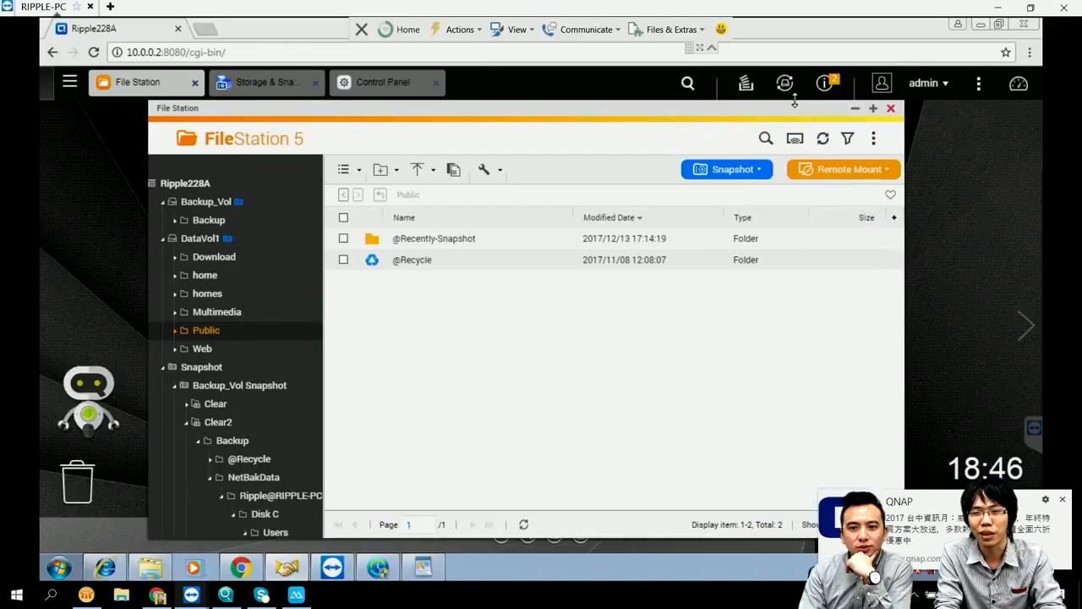
{"action": "right_click", "coordinate": [511, 301]}
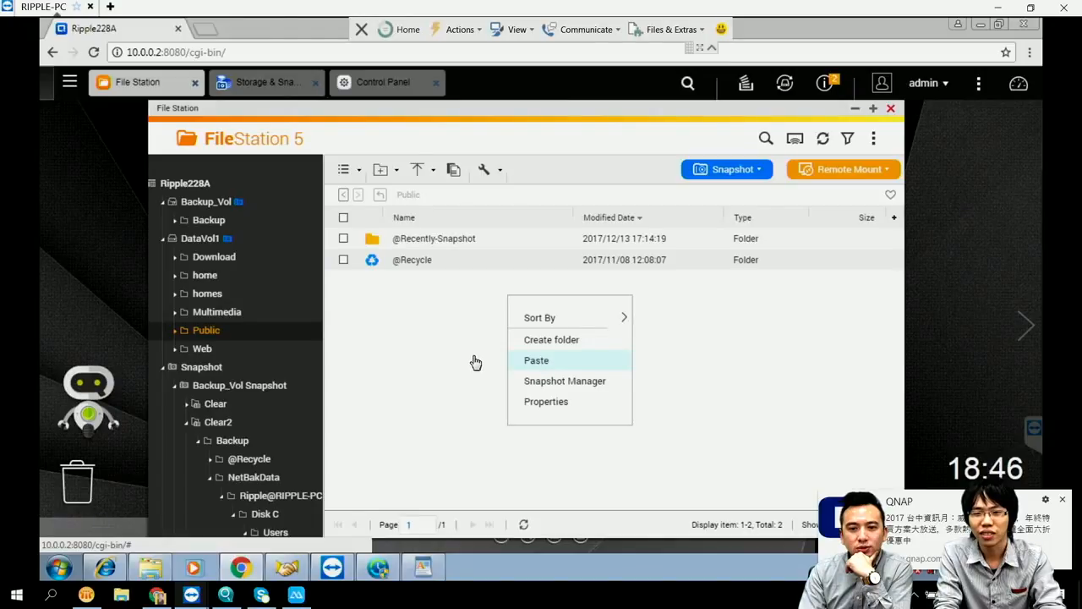
{"action": "left_click", "coordinate": [536, 360]}
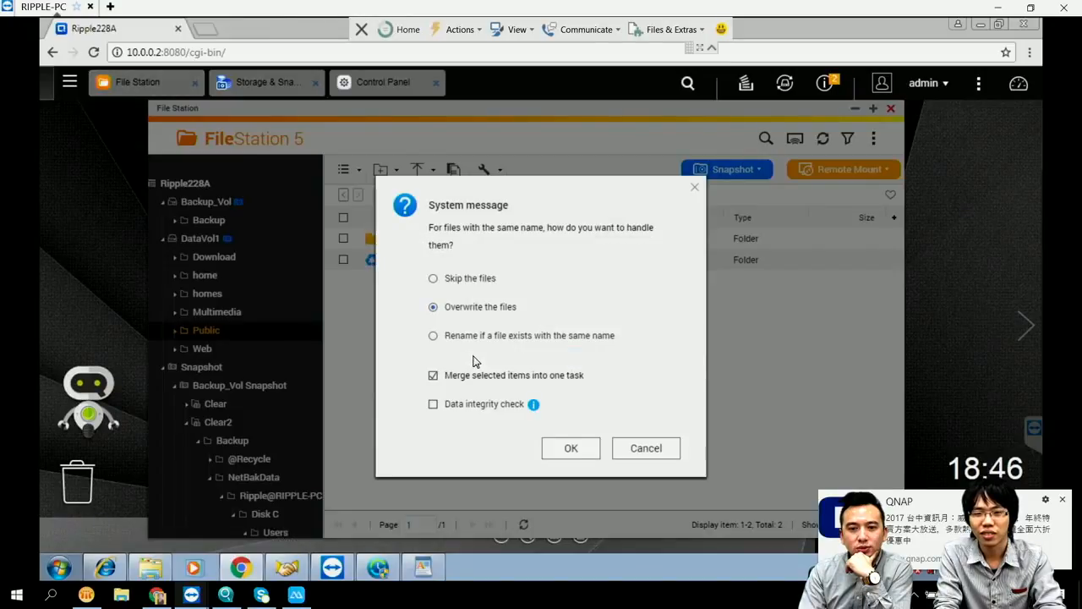
{"action": "left_click", "coordinate": [559, 454]}
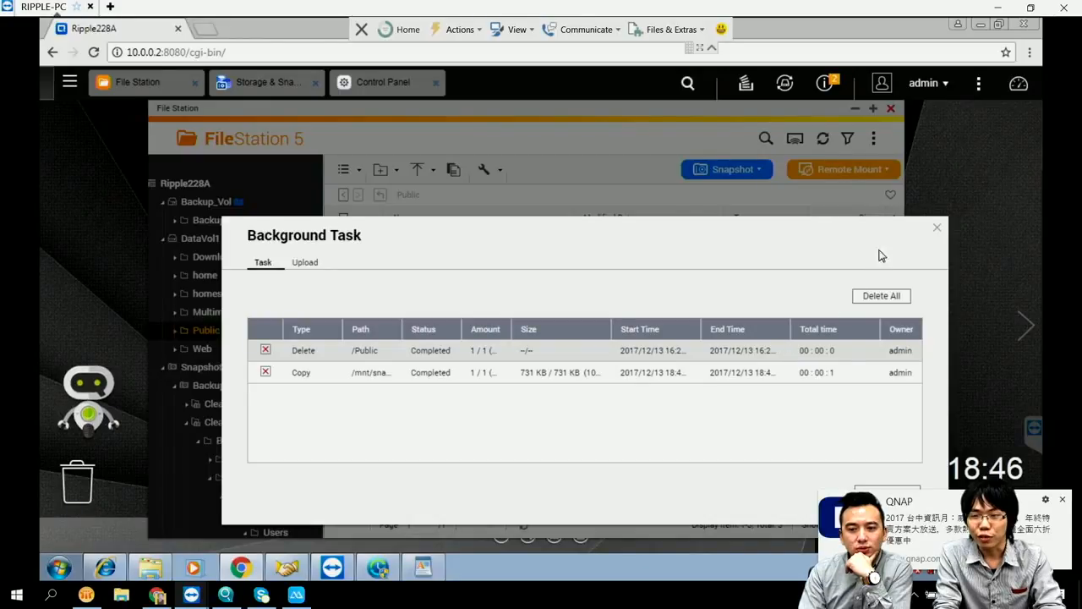
{"action": "left_click", "coordinate": [938, 236]}
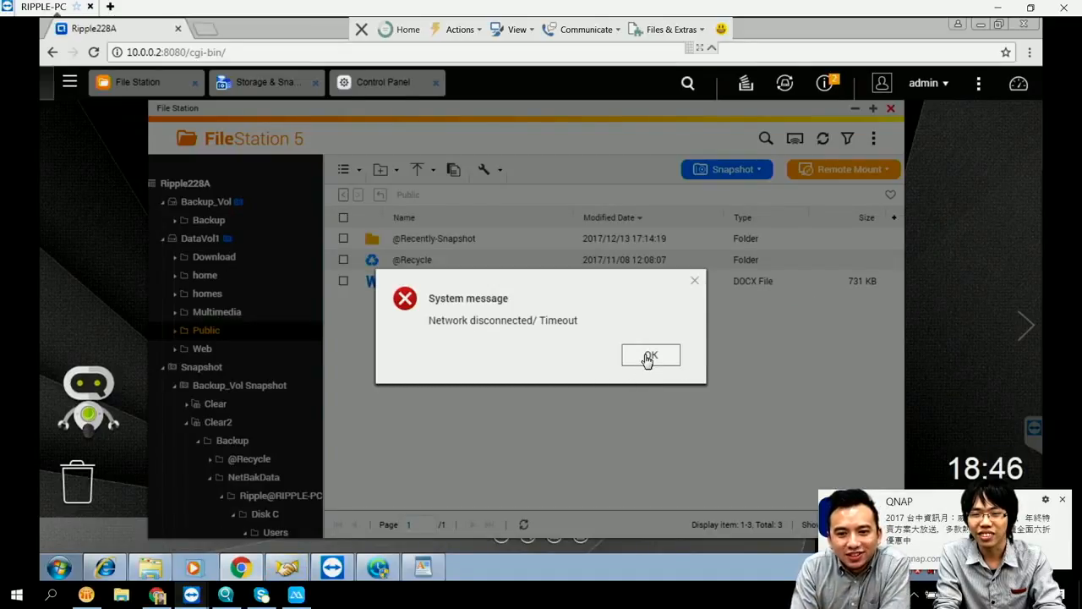
{"action": "left_click", "coordinate": [648, 357]}
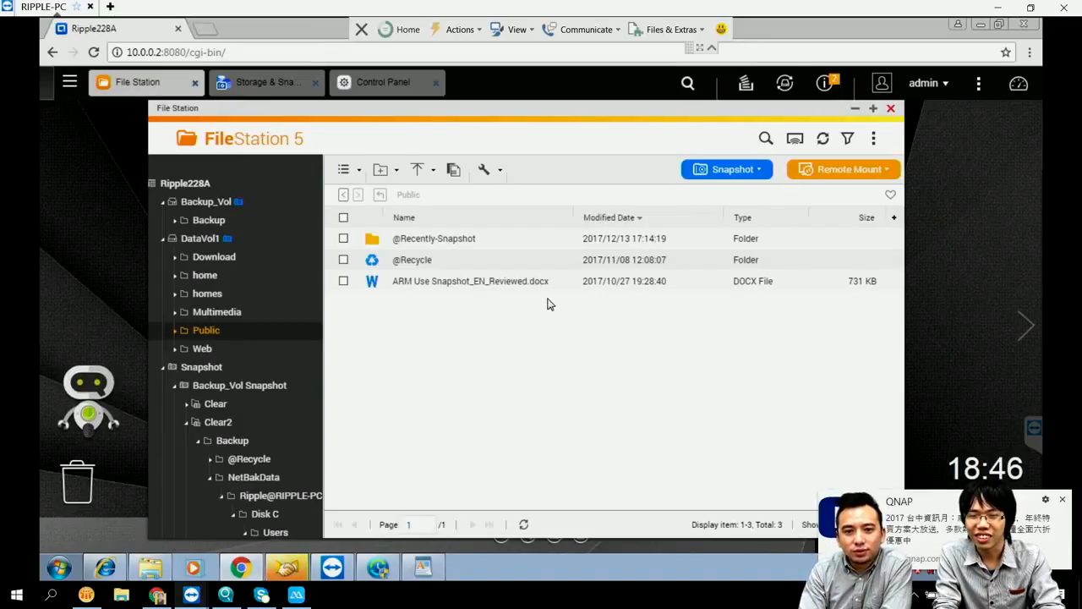
Open the restored ARM Use Snapshot_EN_Reviewed.docx from the Public folder to check its content, and minimize the document window
{"action": "left_click", "coordinate": [514, 282]}
{"action": "left_click", "coordinate": [436, 289]}
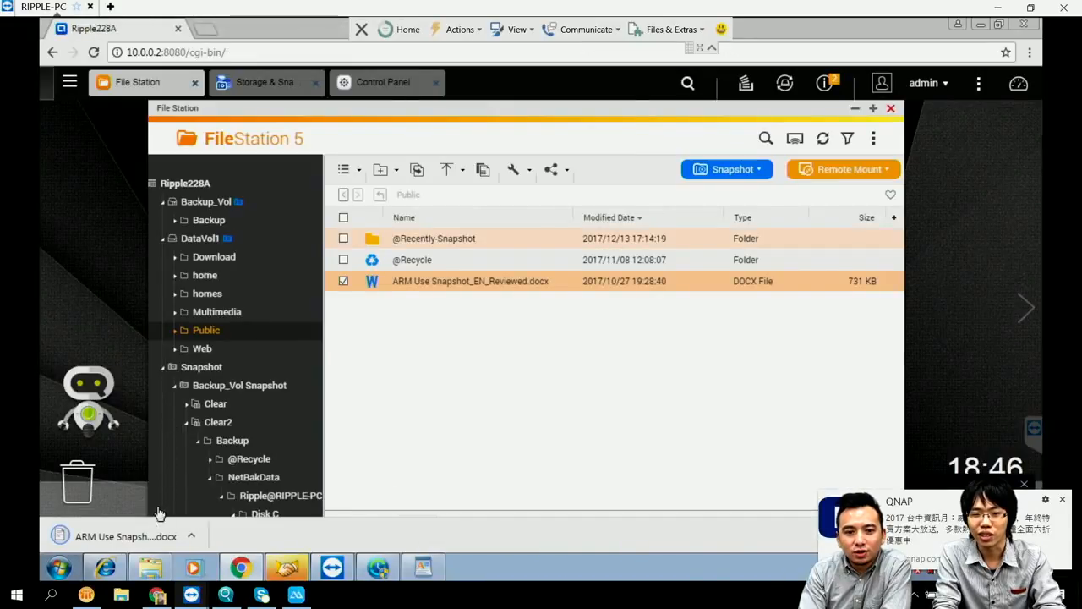
{"action": "left_click", "coordinate": [172, 538]}
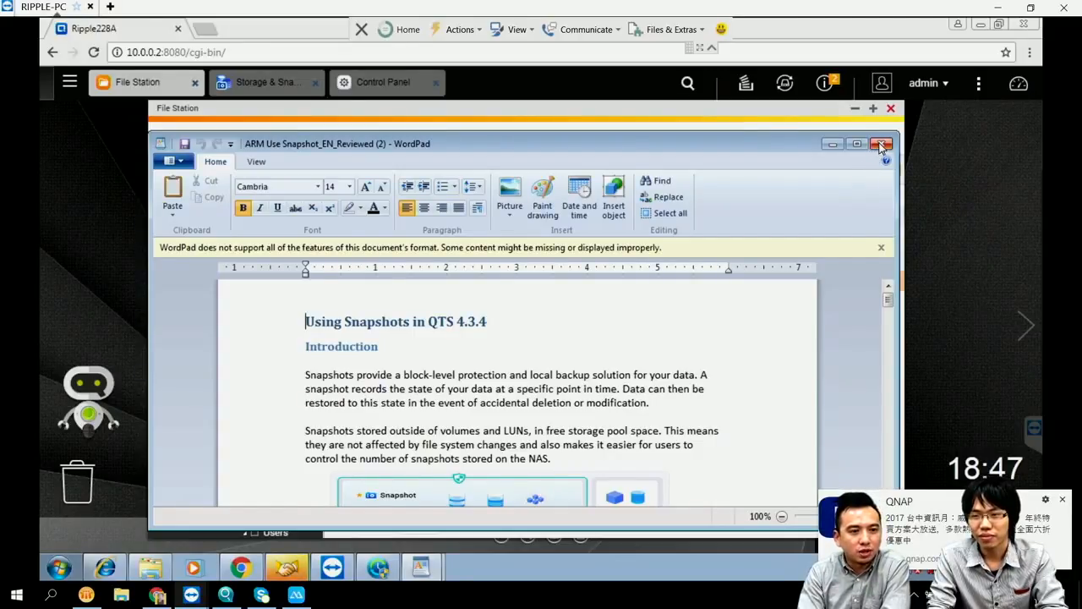
{"action": "left_click", "coordinate": [832, 146]}
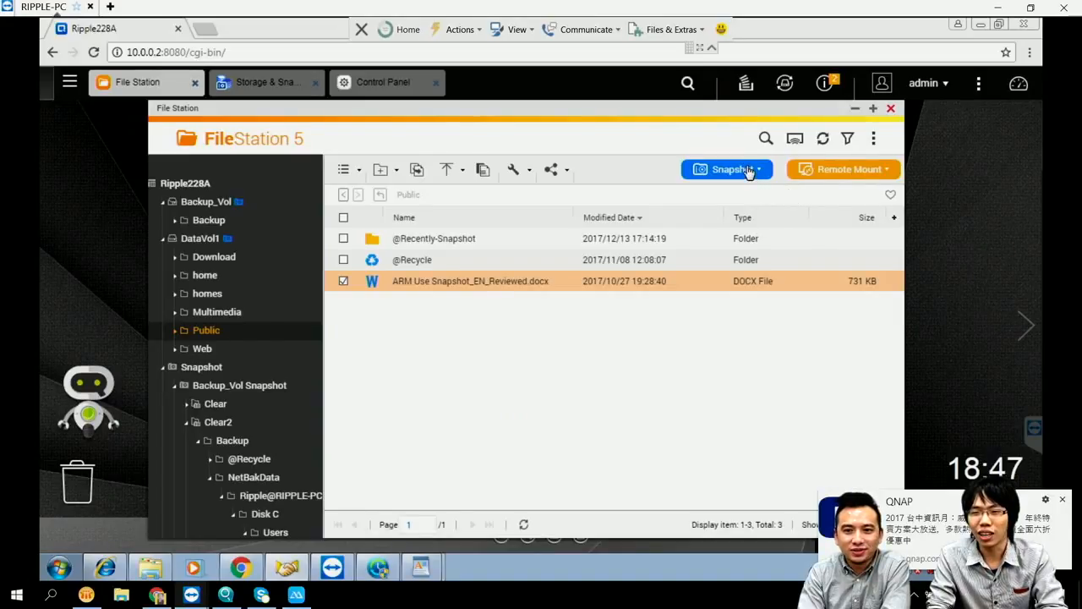
Open Snapshot Manager for the Backup_Vol volume and dismiss the desktop notification
{"action": "left_click", "coordinate": [748, 170]}
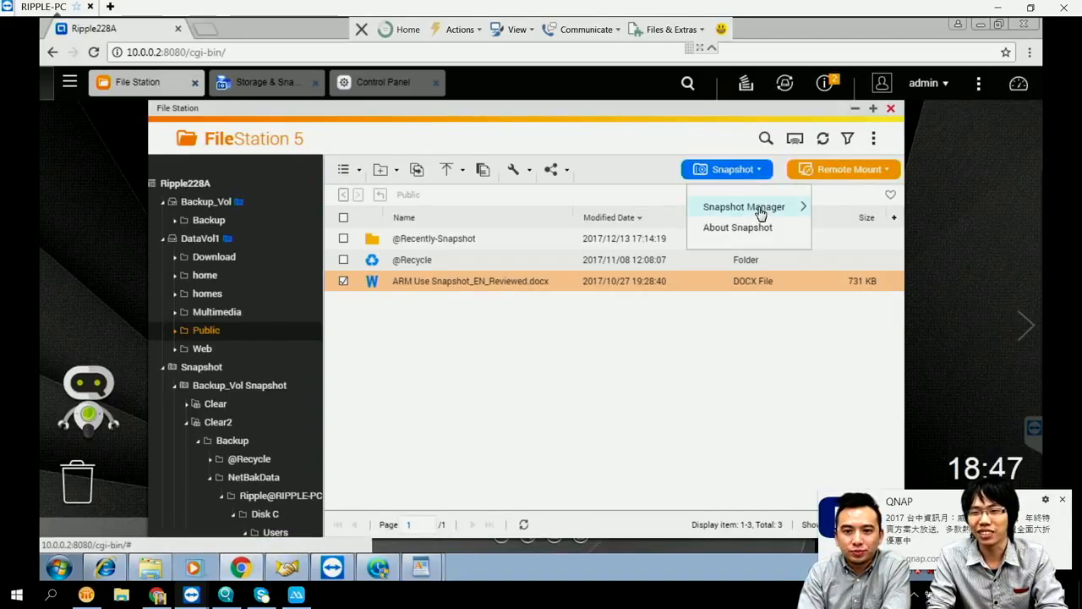
{"action": "mouse_move", "coordinate": [761, 213]}
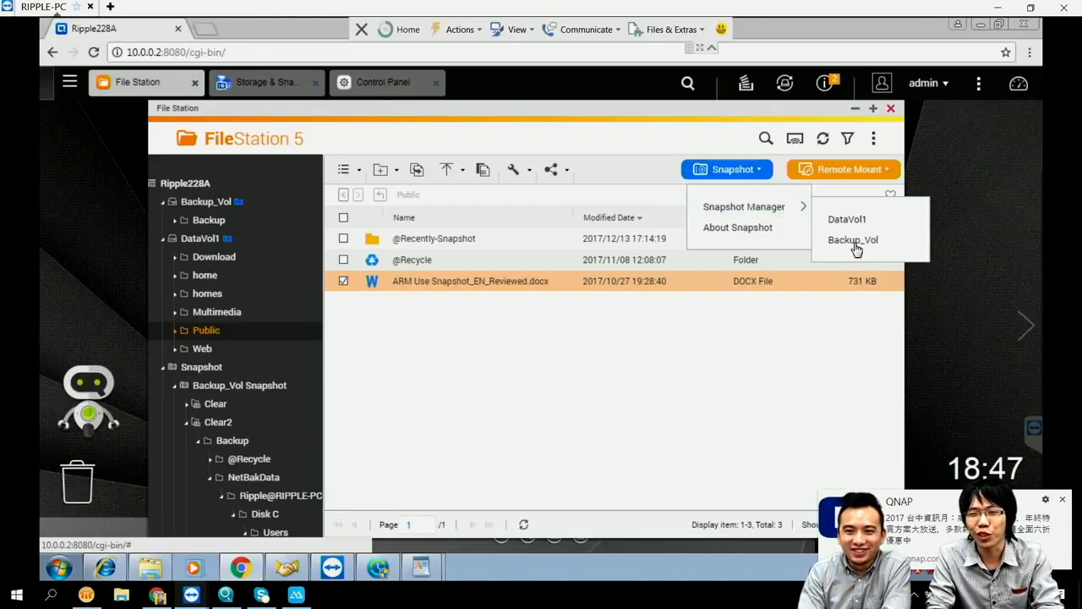
{"action": "left_click", "coordinate": [854, 241]}
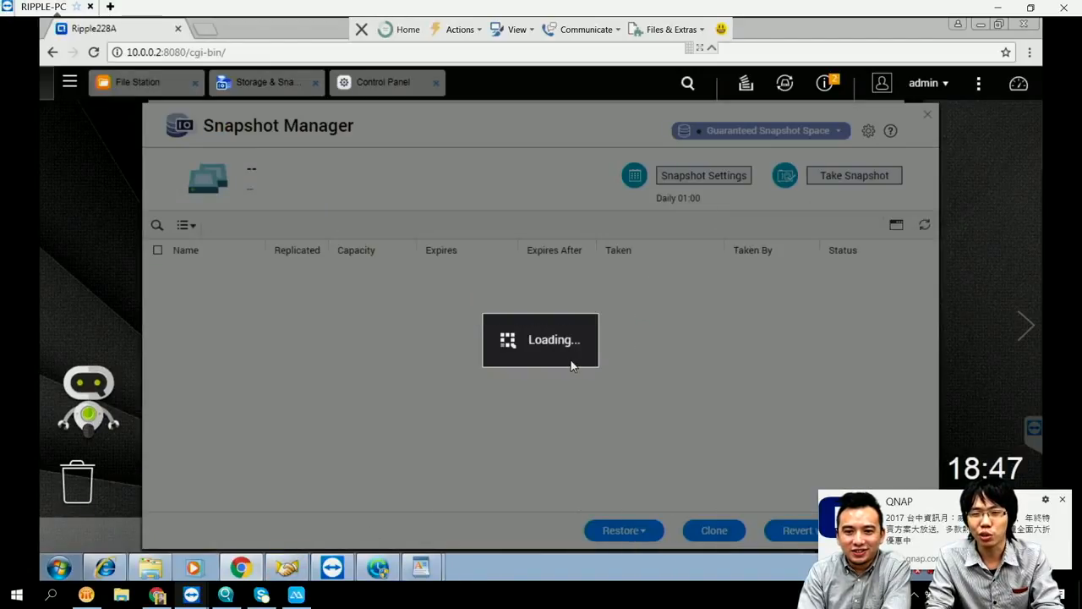
{"action": "left_click", "coordinate": [1062, 500]}
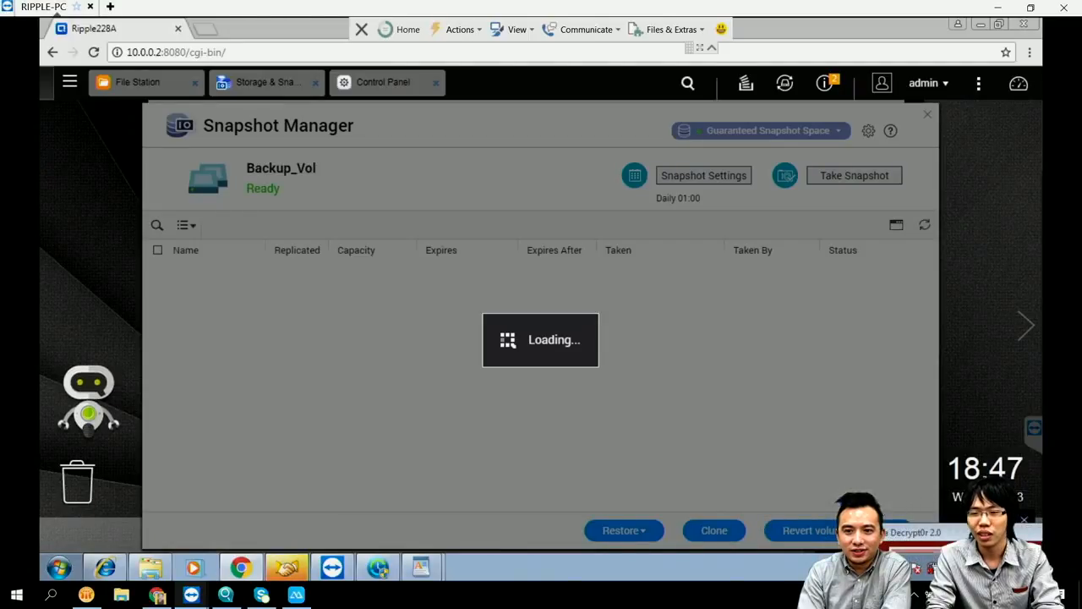
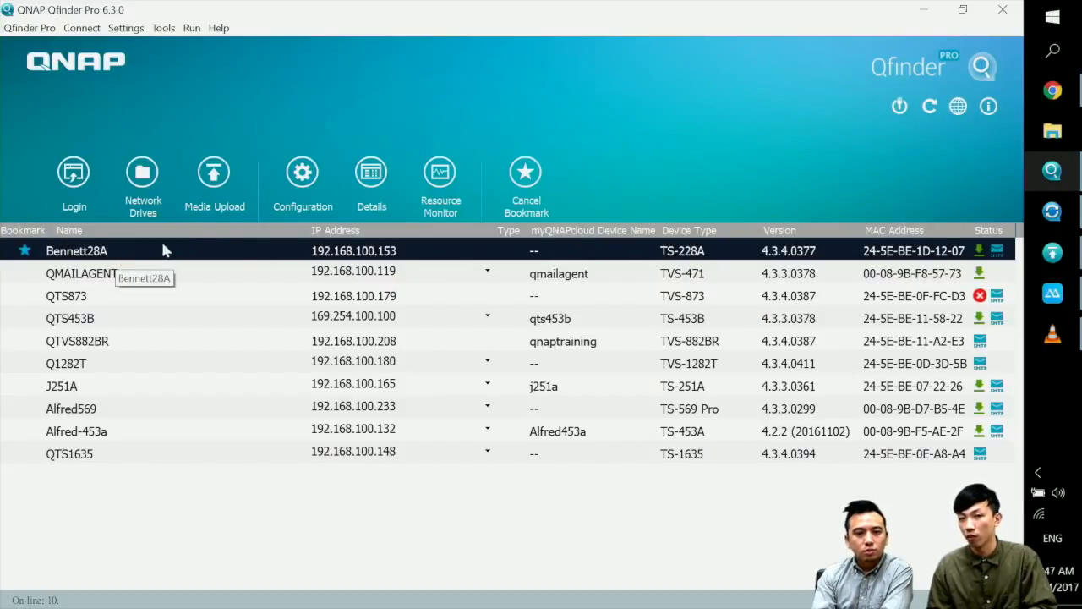
Start a media upload to the bookmarked TS-228A NAS and add the Enjoy Media Freely with QNAP Multi-zone Multimedia Control.mp4 video from the Desktop
{"action": "left_click", "coordinate": [203, 192]}
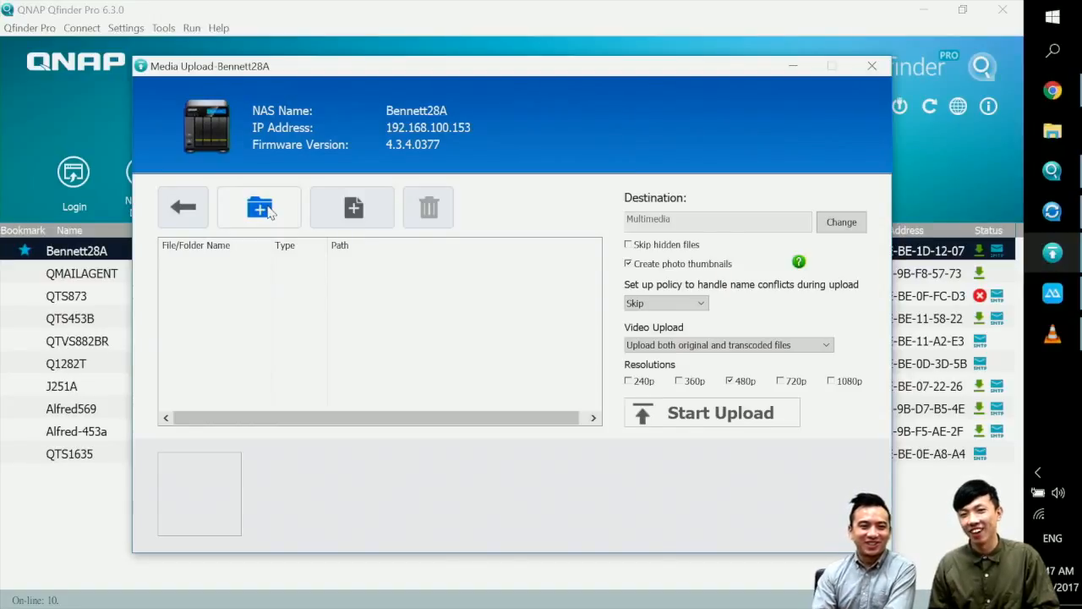
{"action": "left_click", "coordinate": [362, 223]}
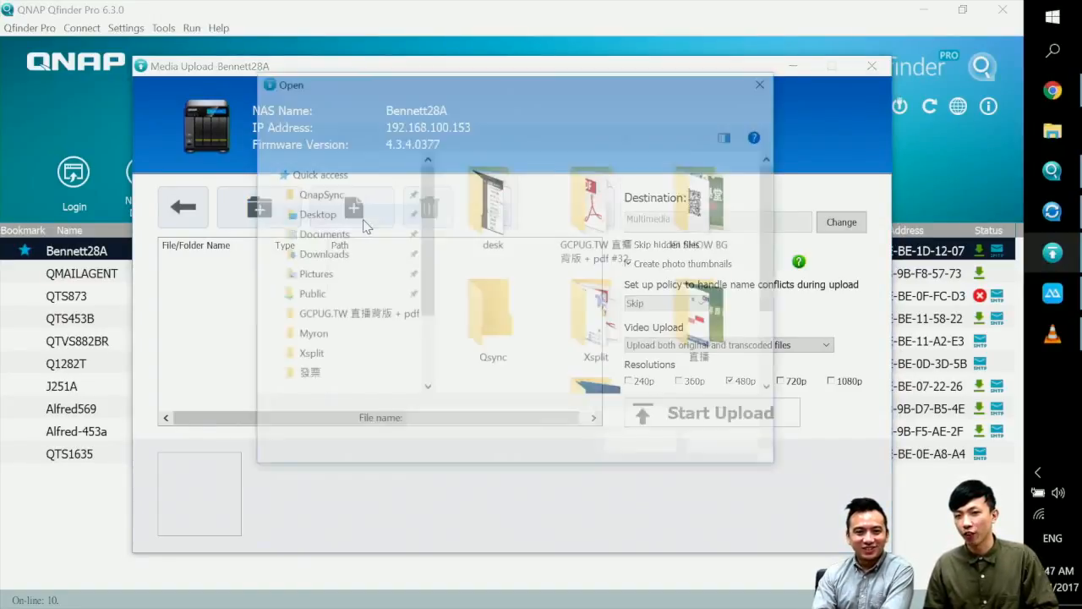
{"action": "scroll", "coordinate": [499, 312], "scroll_direction": "down", "scroll_amount": 2}
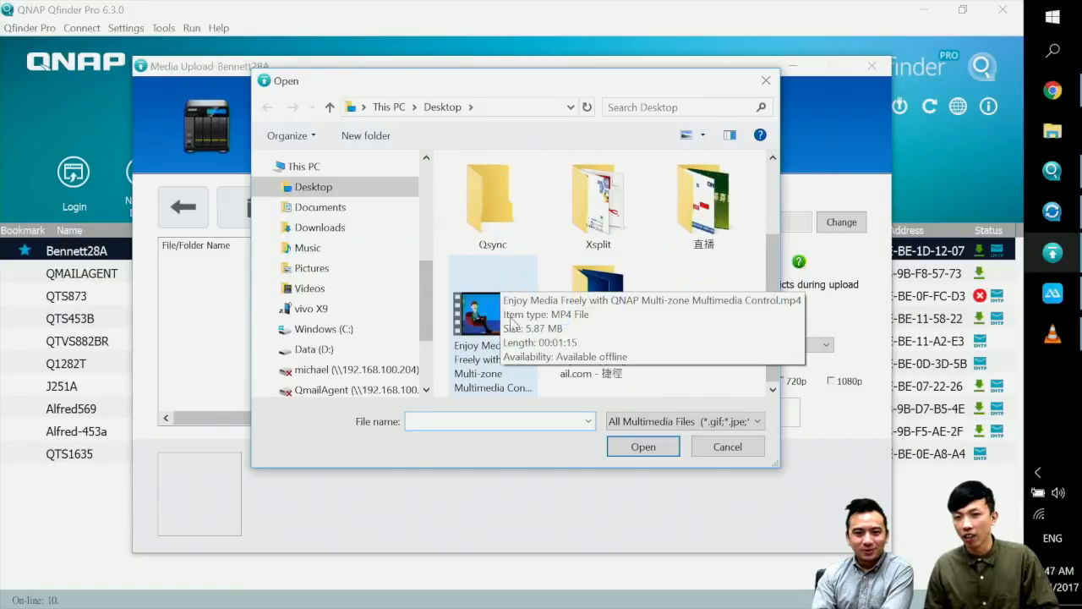
{"action": "left_click", "coordinate": [473, 334]}
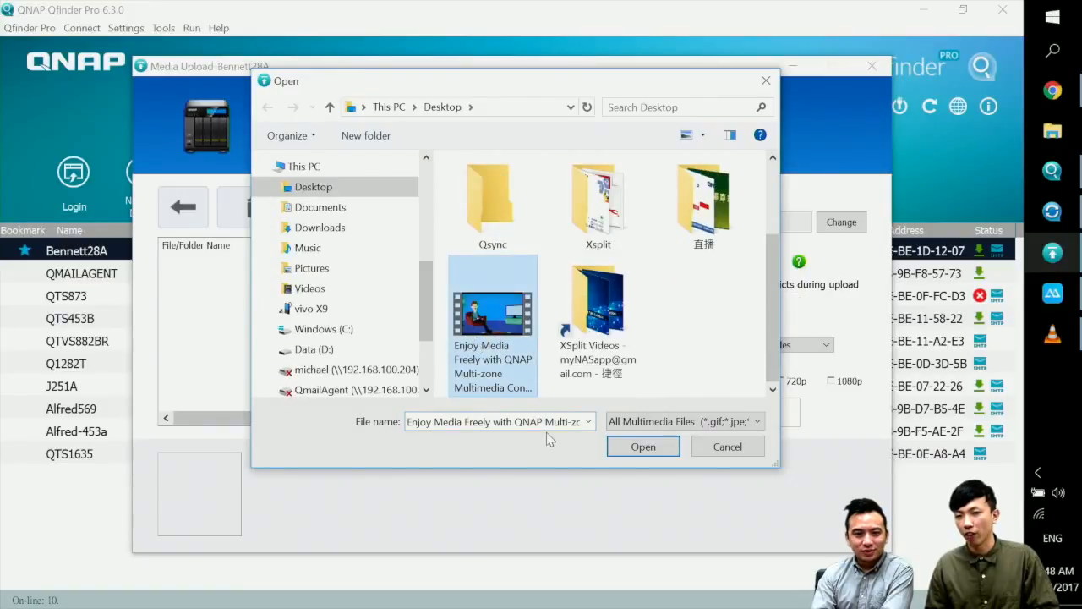
{"action": "left_click", "coordinate": [617, 446]}
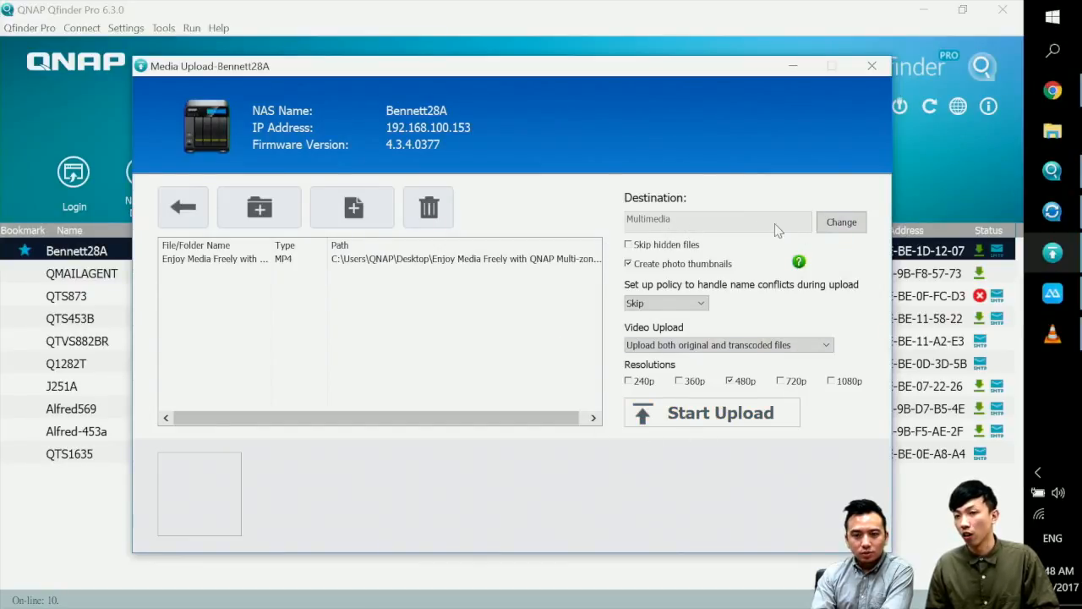
Change the upload destination to the Qfinder upload folder inside Multimedia
{"action": "left_click", "coordinate": [839, 225]}
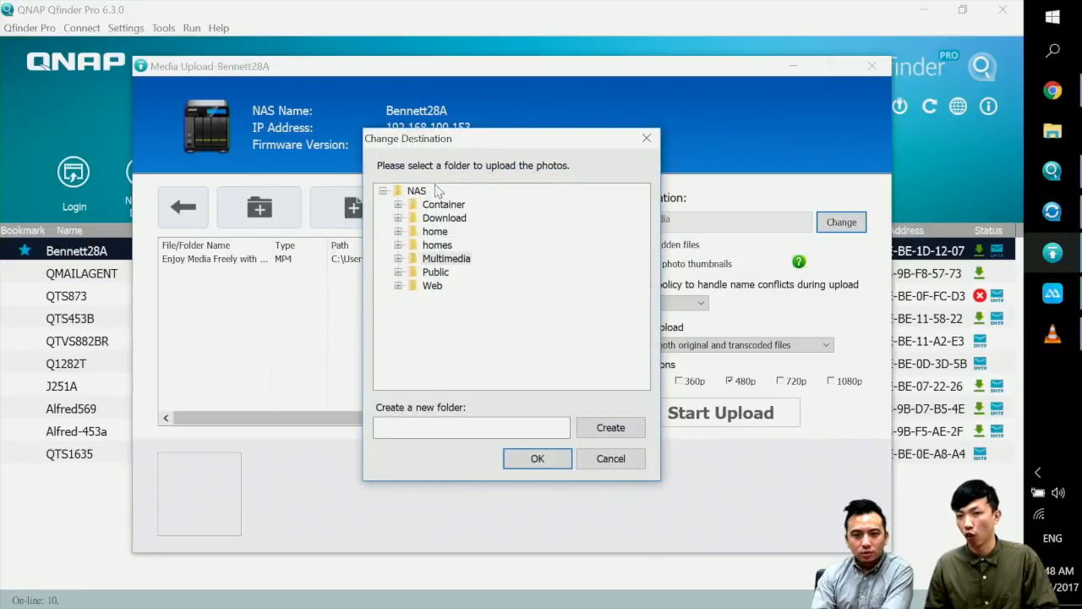
{"action": "left_click", "coordinate": [398, 258]}
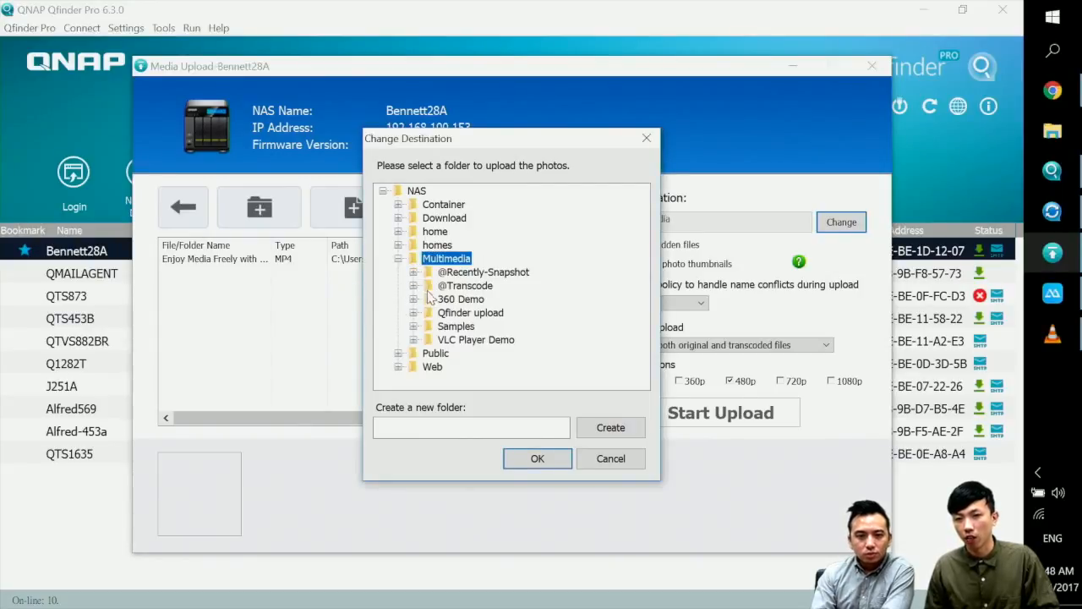
{"action": "left_click", "coordinate": [464, 314]}
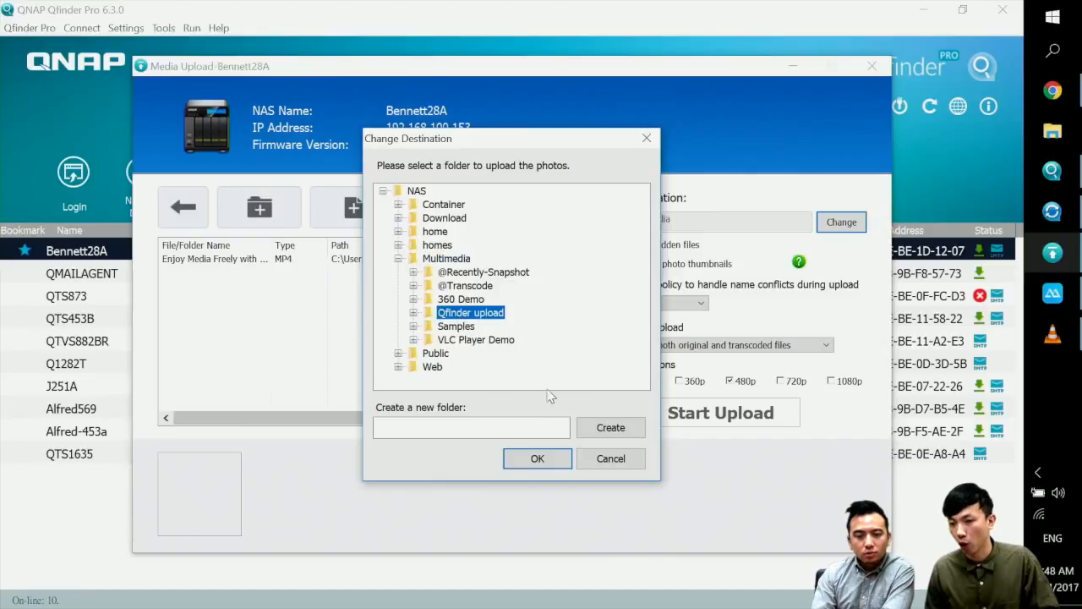
{"action": "left_click", "coordinate": [538, 459]}
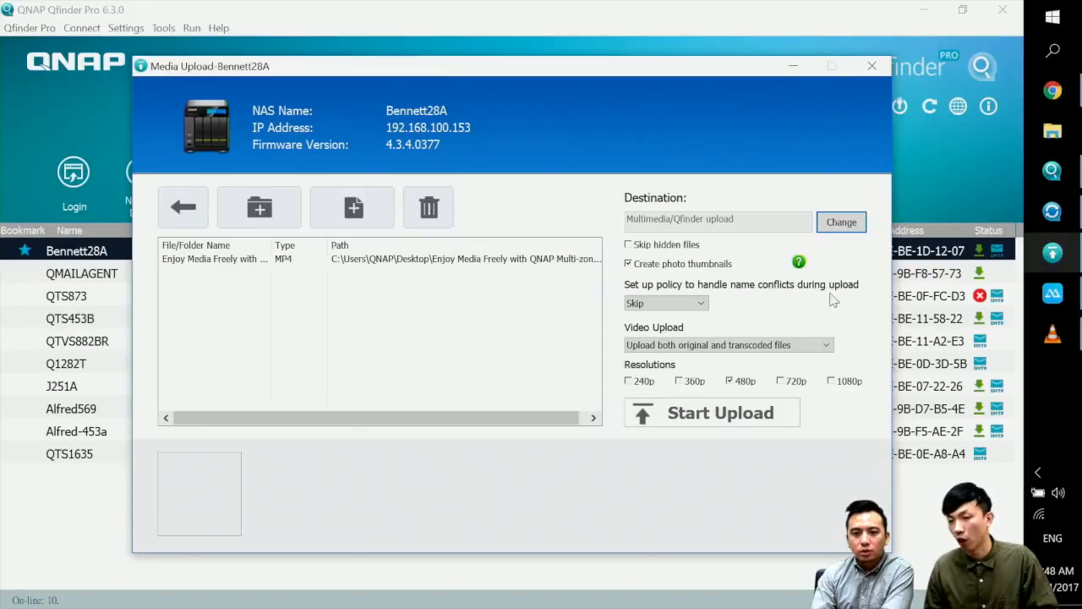
Start the upload with name conflicts set to Skip, both original and transcoded files included, and the 240p and 360p resolutions added
{"action": "left_click", "coordinate": [695, 304]}
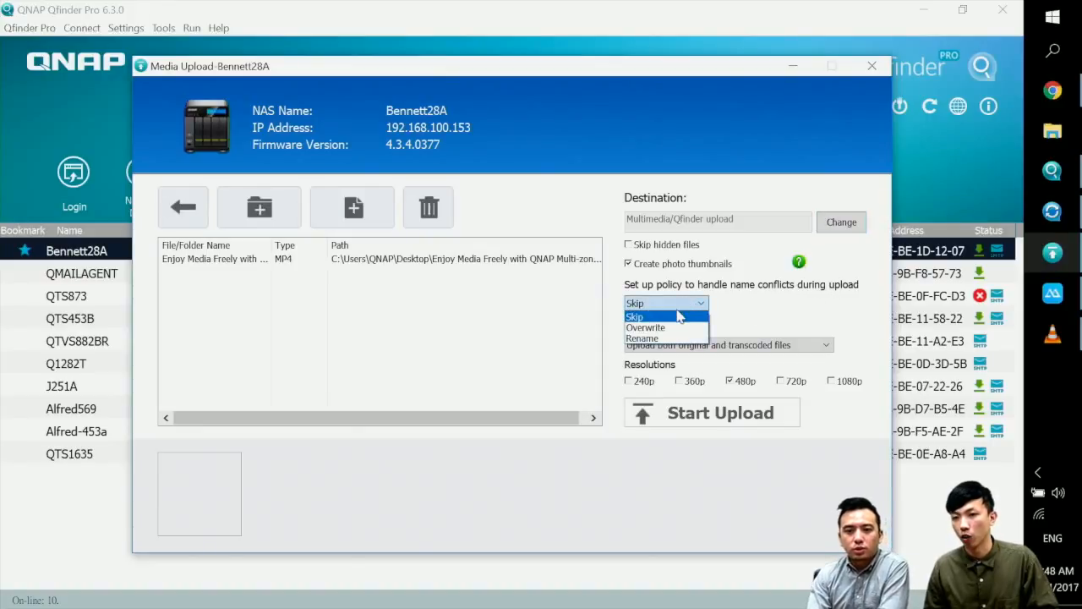
{"action": "left_click", "coordinate": [677, 317]}
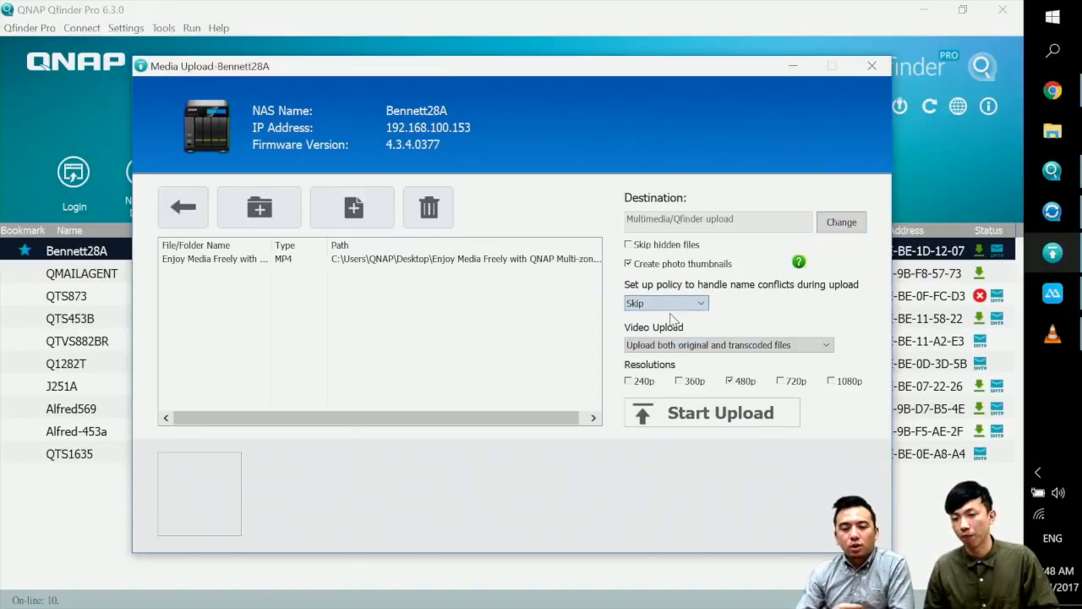
{"action": "left_click", "coordinate": [708, 347]}
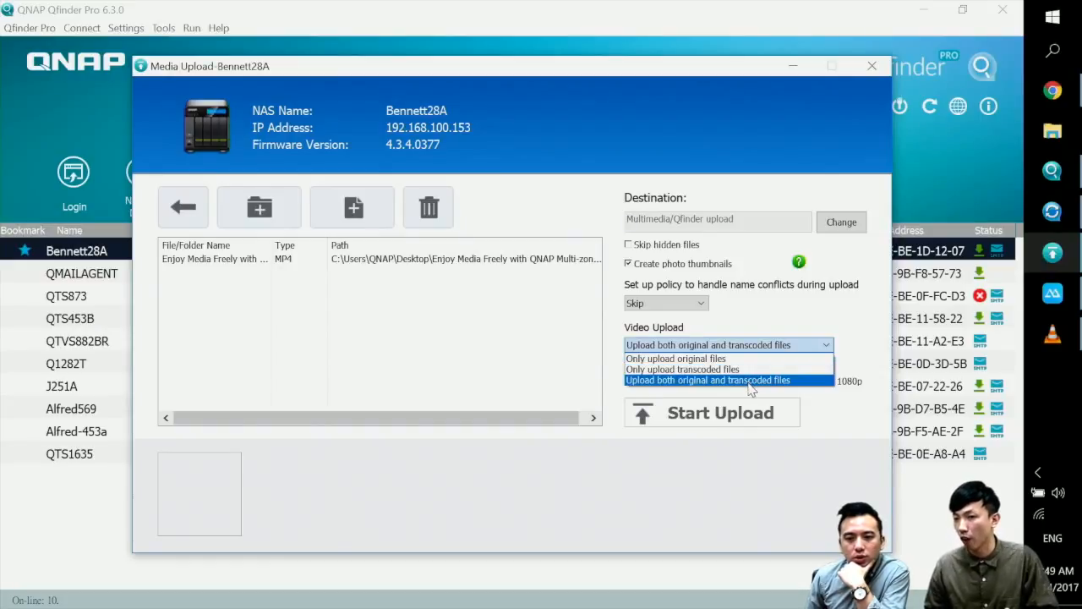
{"action": "left_click", "coordinate": [751, 381]}
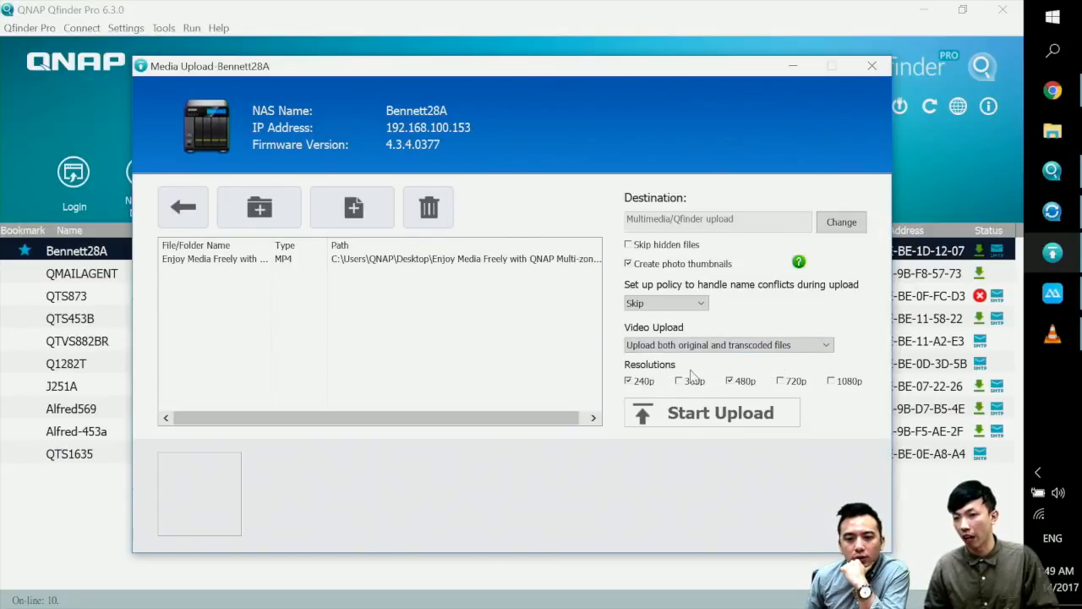
{"action": "left_click", "coordinate": [690, 384]}
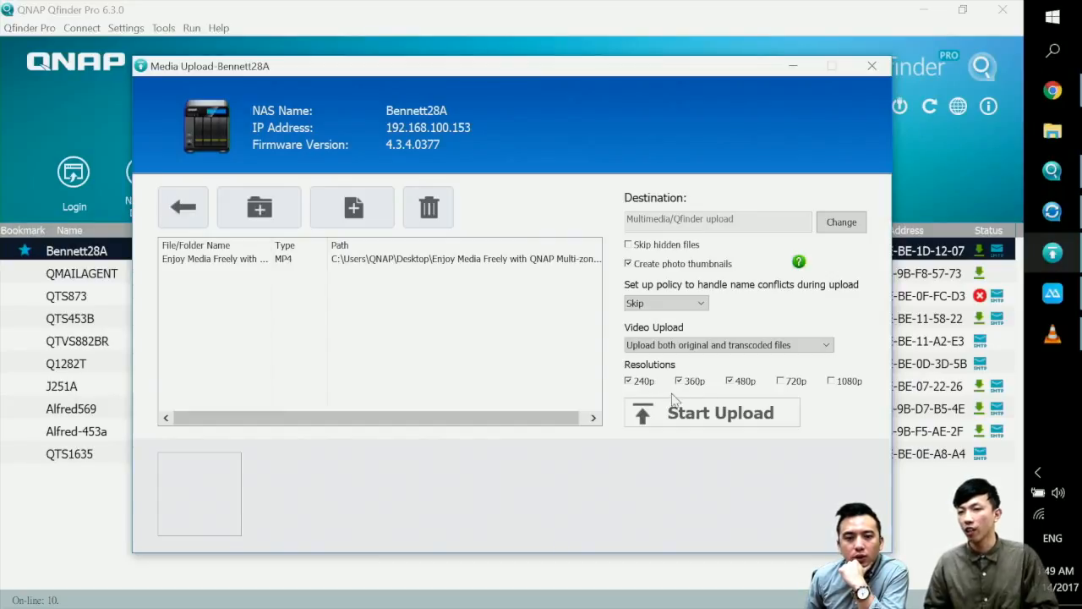
{"action": "left_click", "coordinate": [683, 421]}
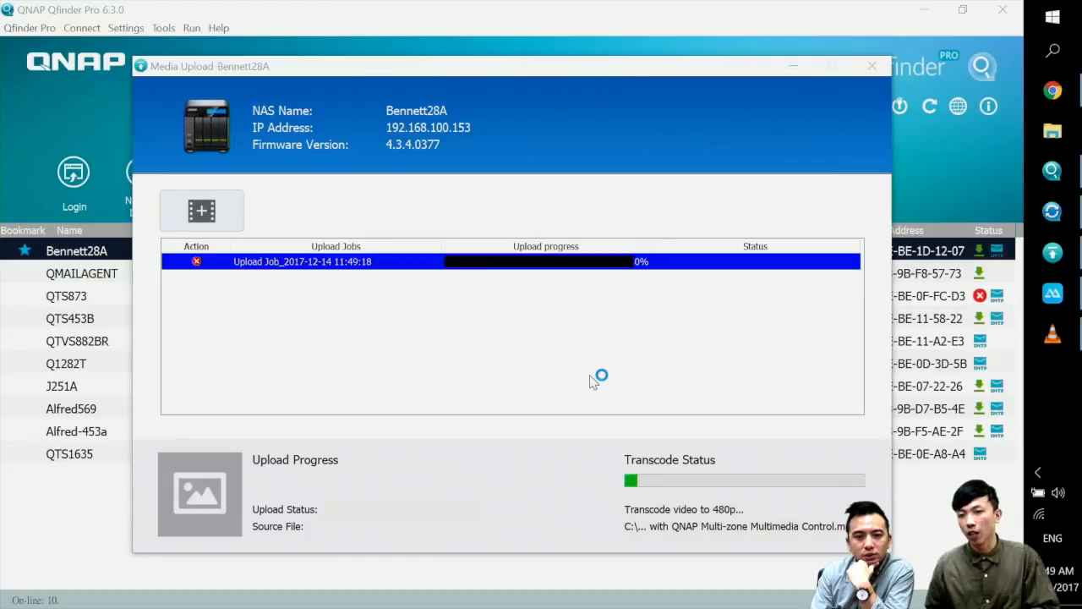
Switch to the NAS desktop in Chrome and review the Enjoy Media Freely video's details and path in Video Station
{"action": "left_click", "coordinate": [1062, 98]}
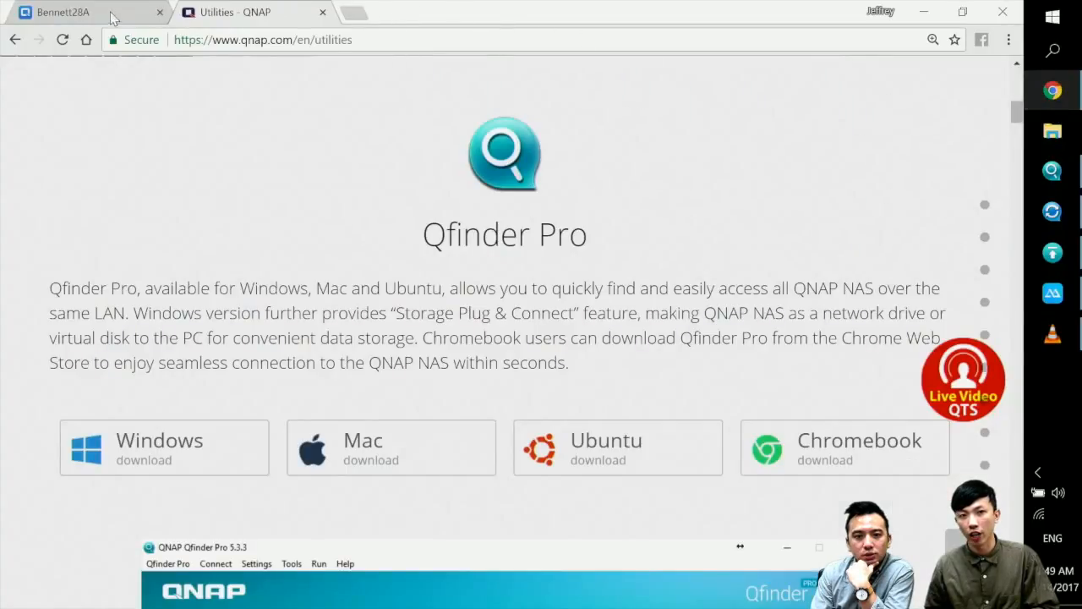
{"action": "left_click", "coordinate": [64, 15]}
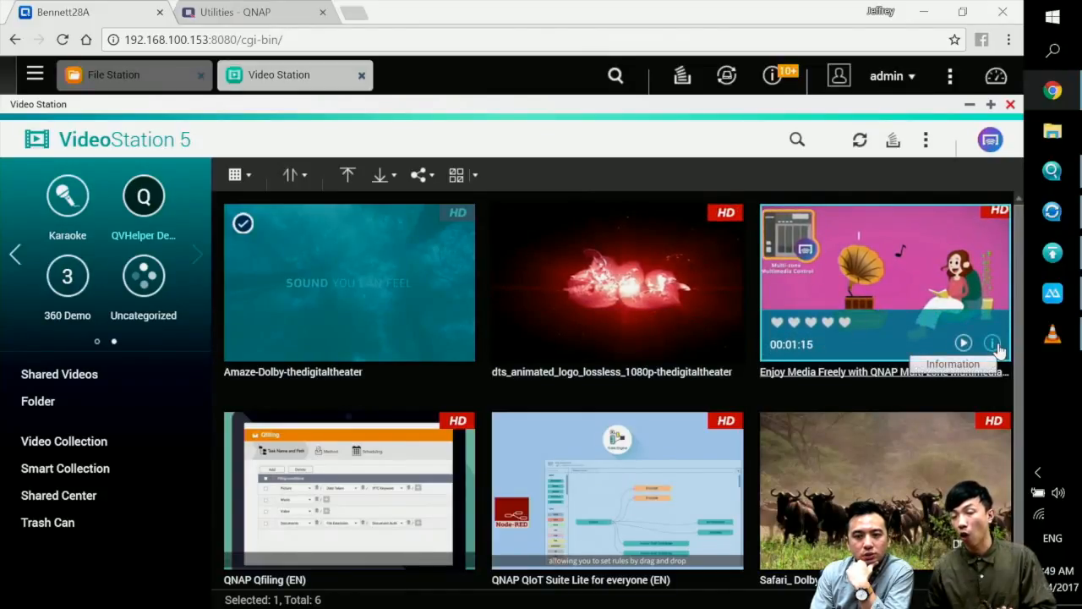
{"action": "left_click", "coordinate": [994, 344]}
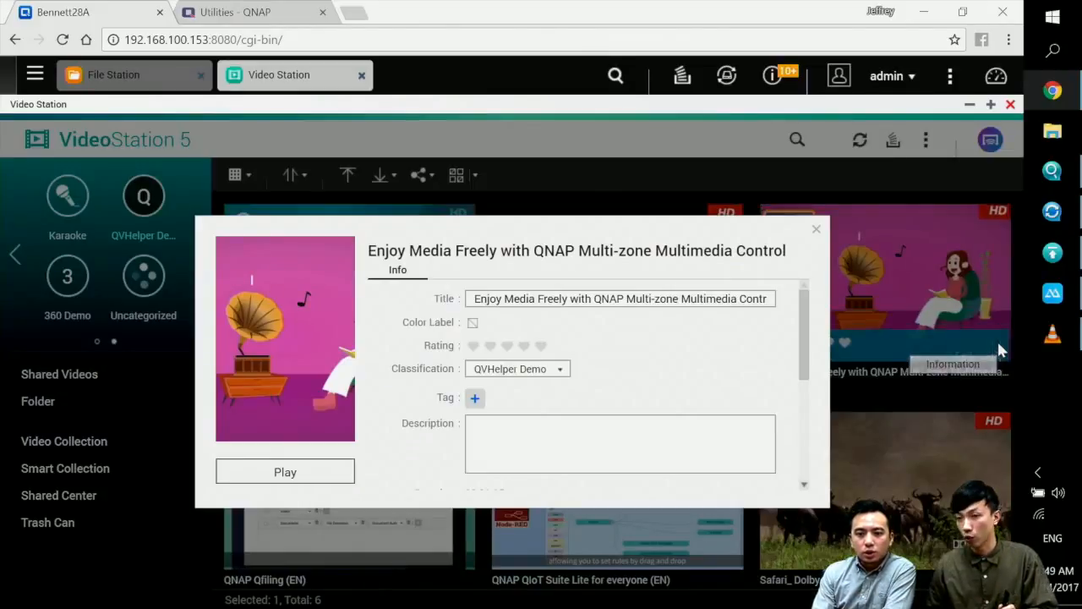
{"action": "scroll", "coordinate": [562, 351], "scroll_direction": "down", "scroll_amount": 5}
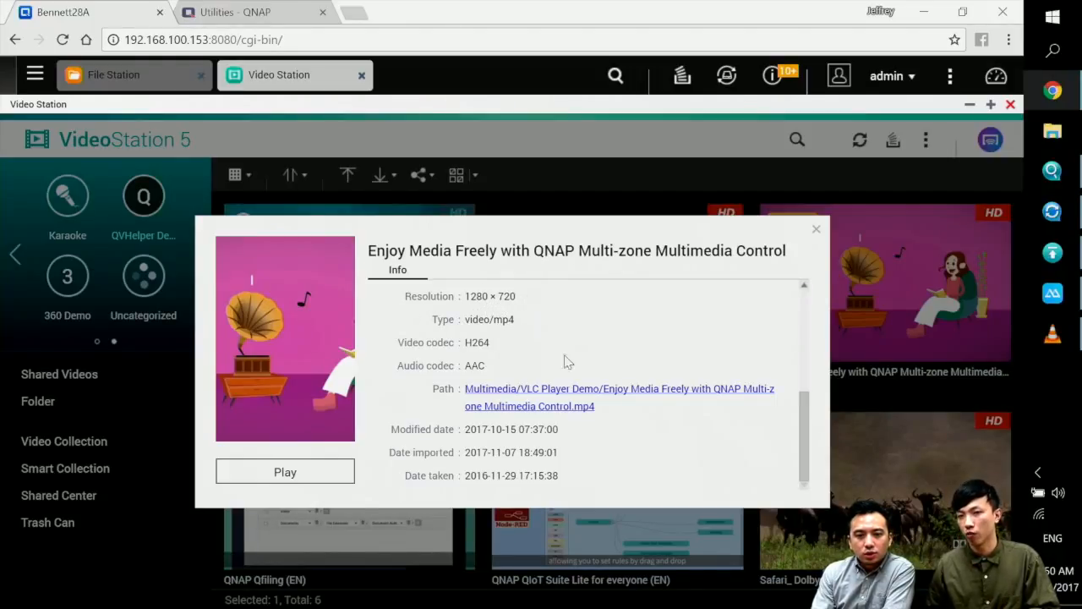
{"action": "left_click", "coordinate": [815, 231]}
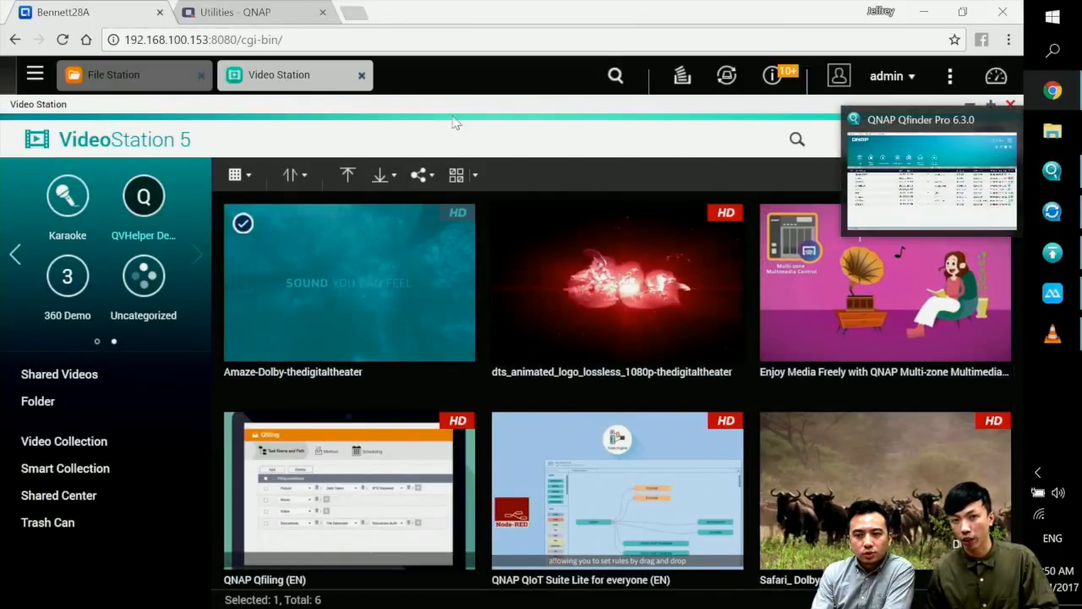
{"action": "left_click", "coordinate": [113, 72]}
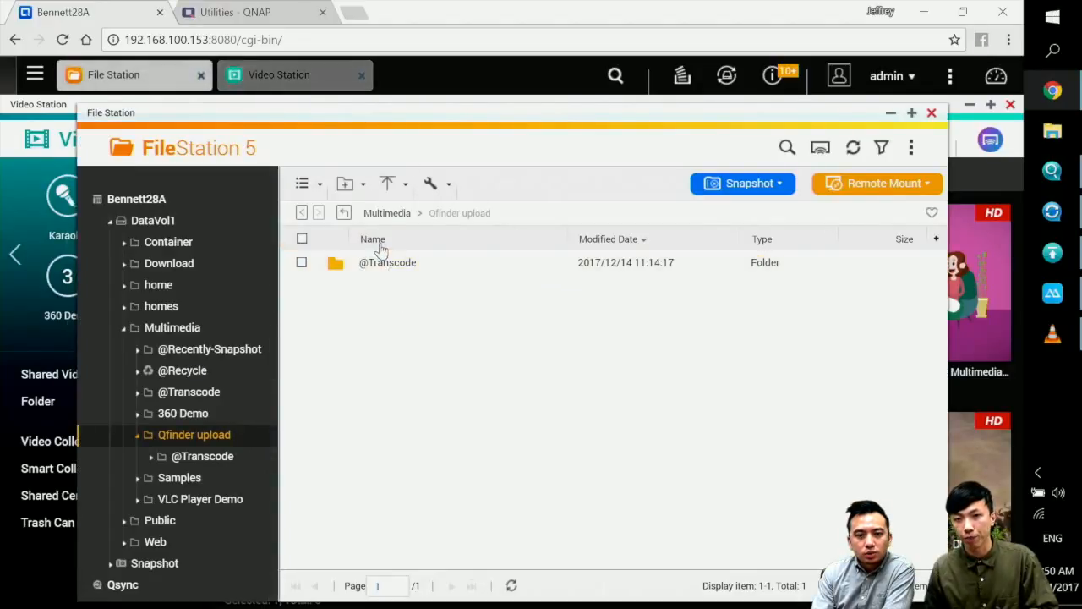
{"action": "left_click", "coordinate": [391, 214]}
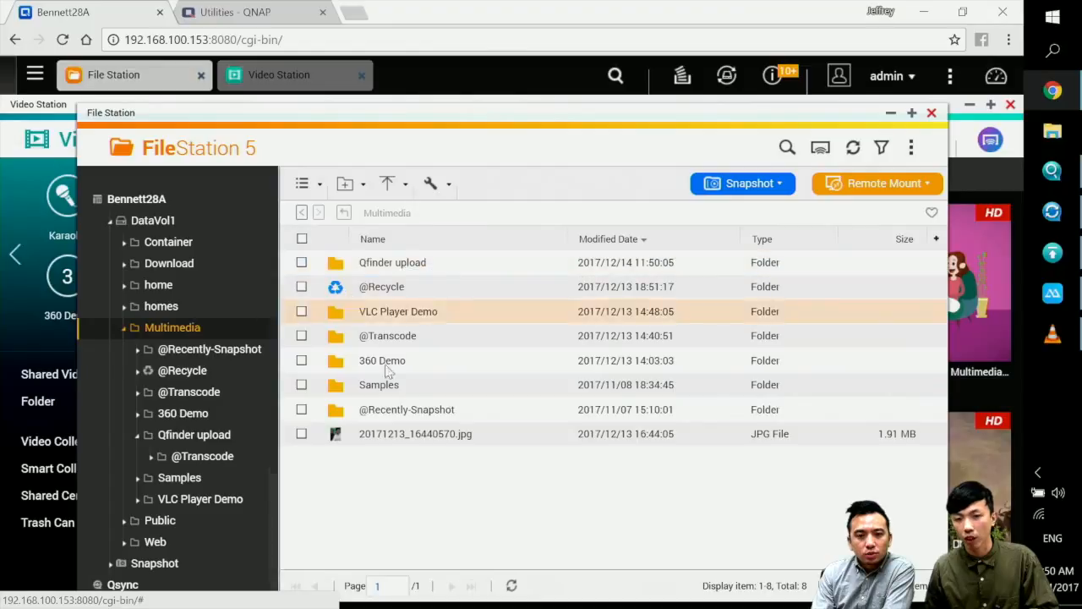
{"action": "left_click", "coordinate": [414, 267]}
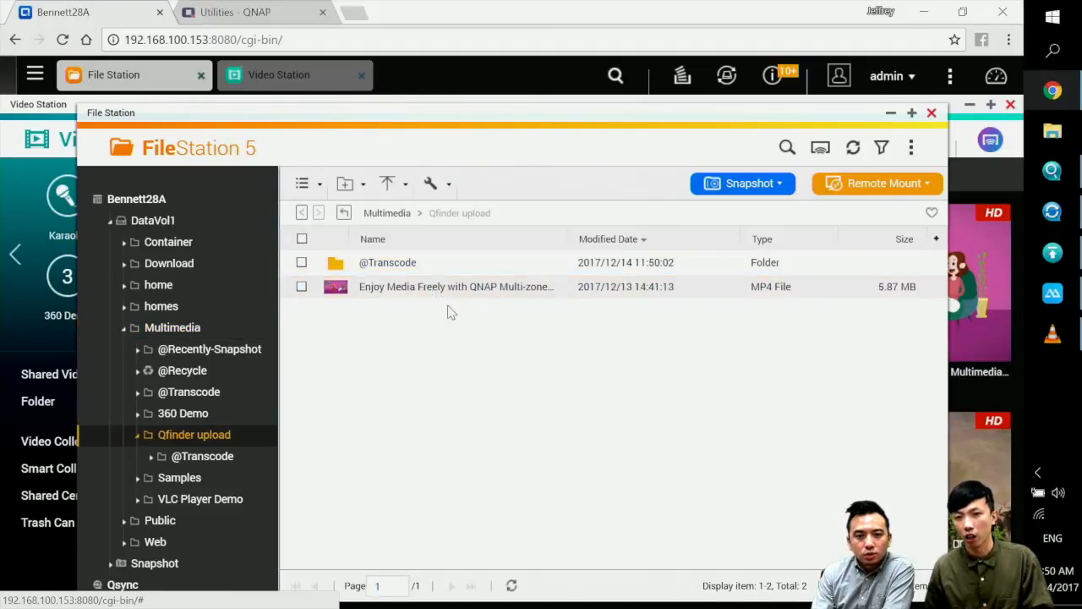
{"action": "left_click", "coordinate": [396, 265]}
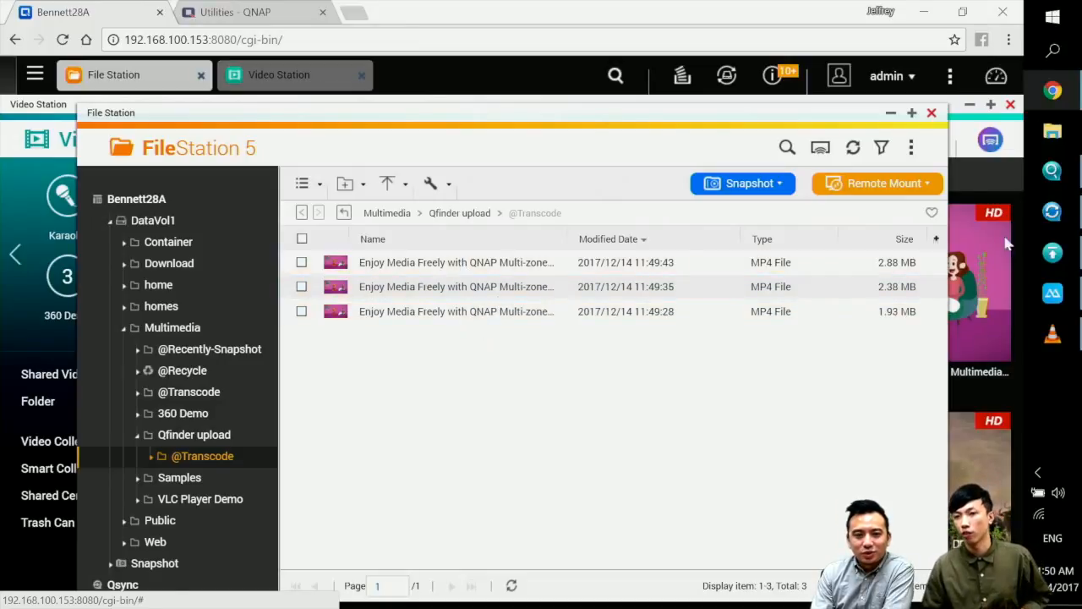
{"action": "mouse_move", "coordinate": [1055, 178]}
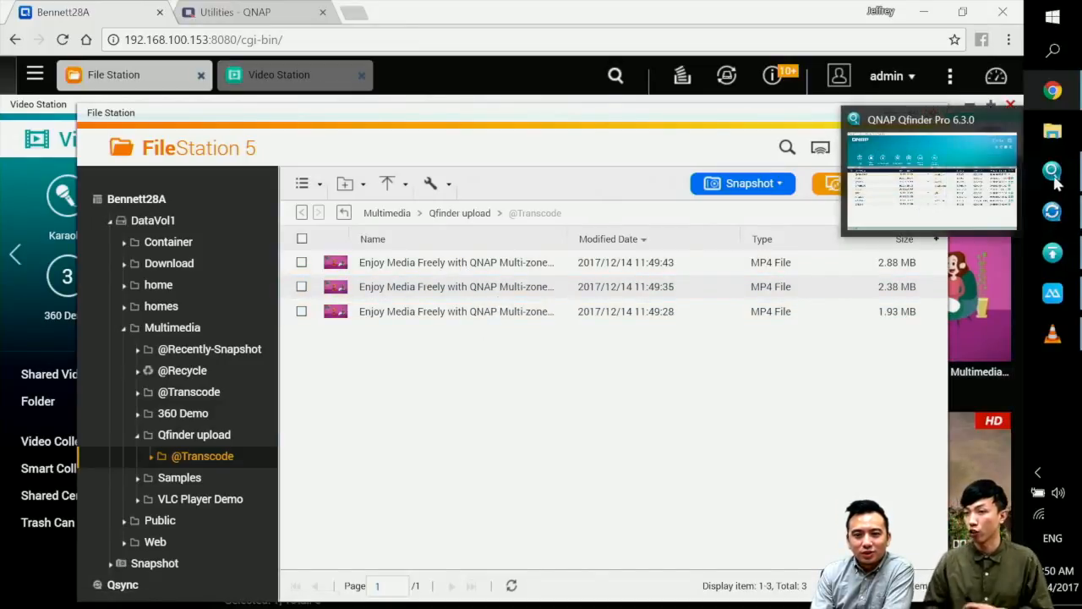